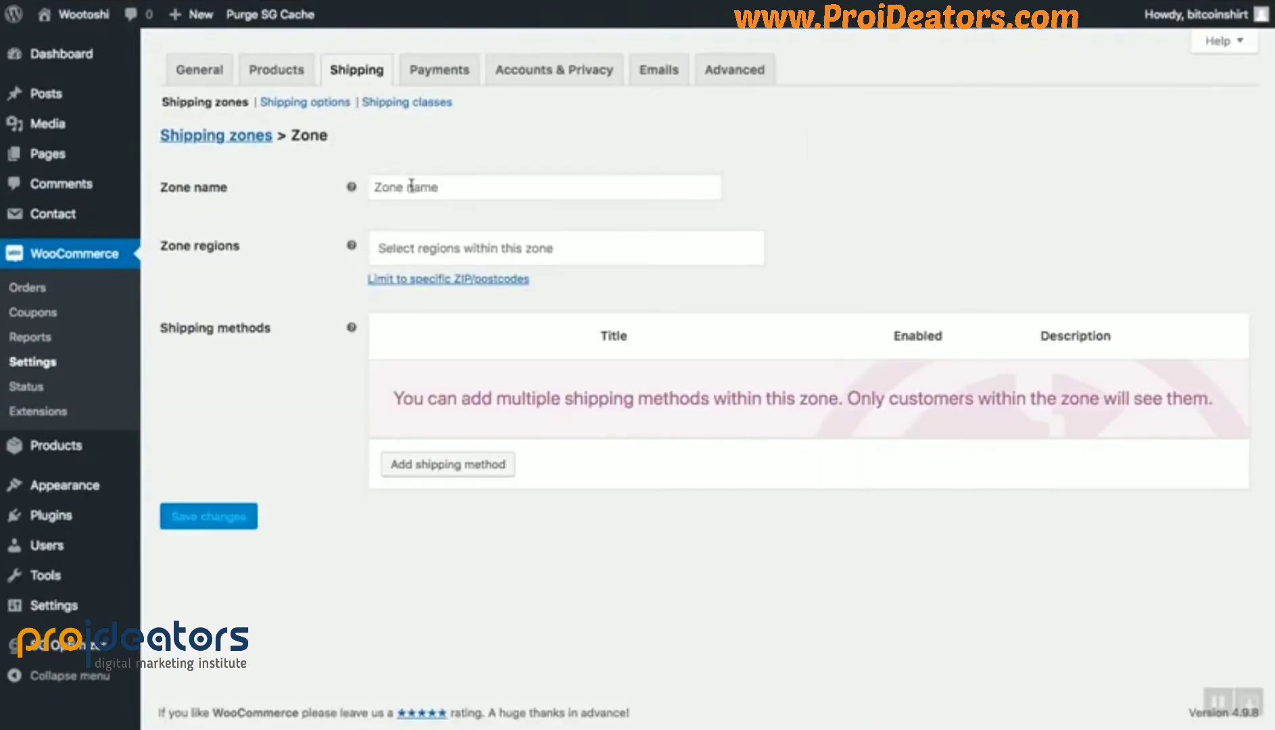
Name the new shipping zone United States, assign the United States (US) region to it, and save the zone.
click(411, 186)
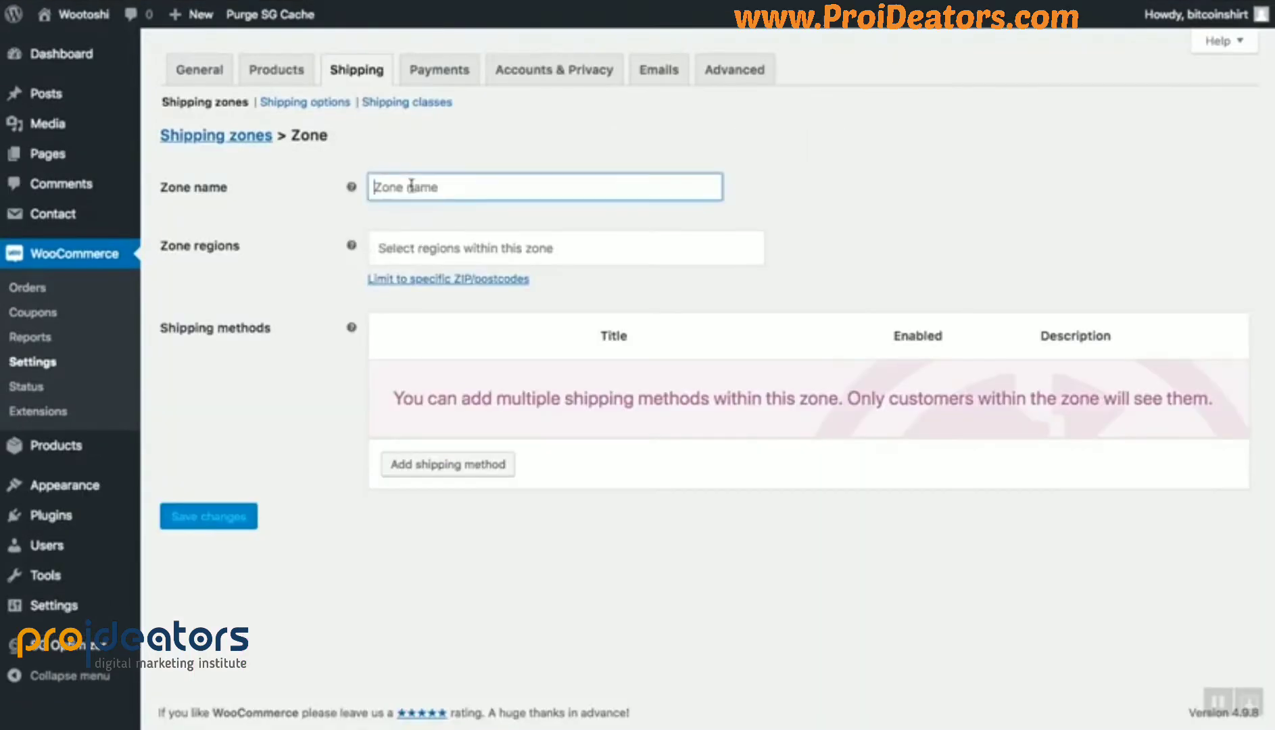
text(Un)
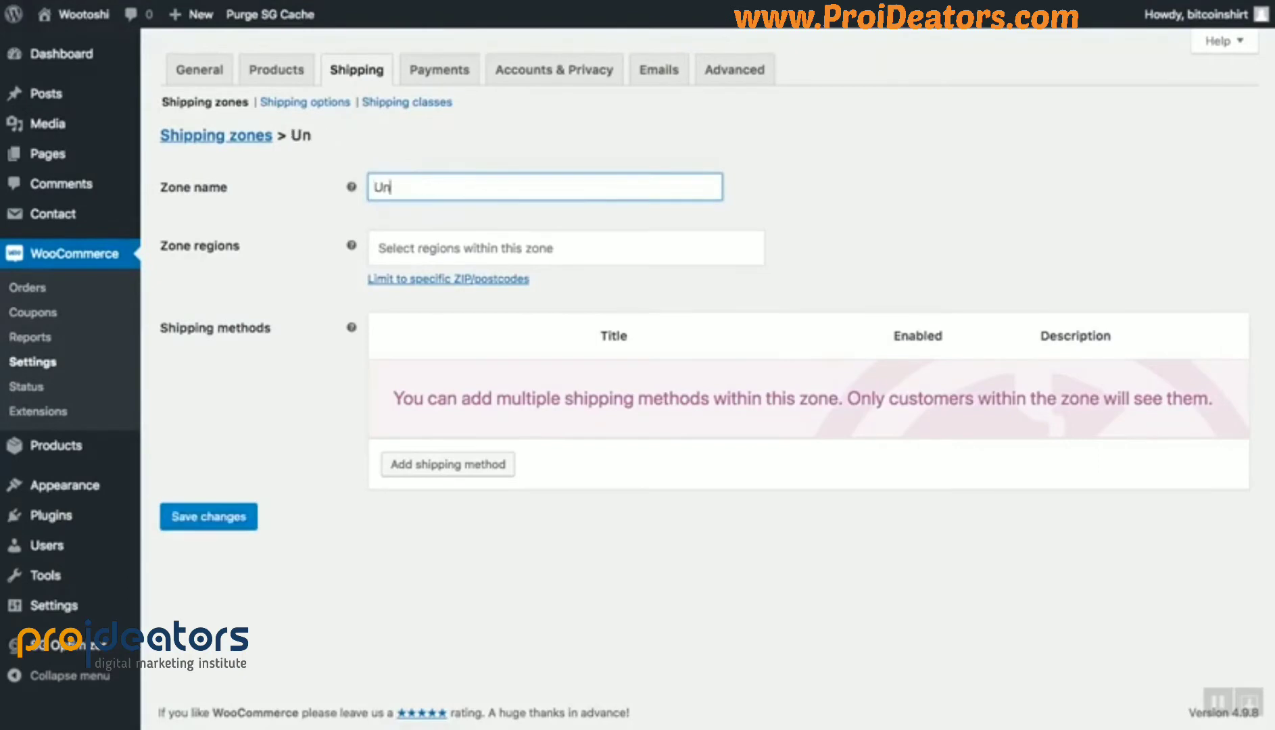
text(ited States)
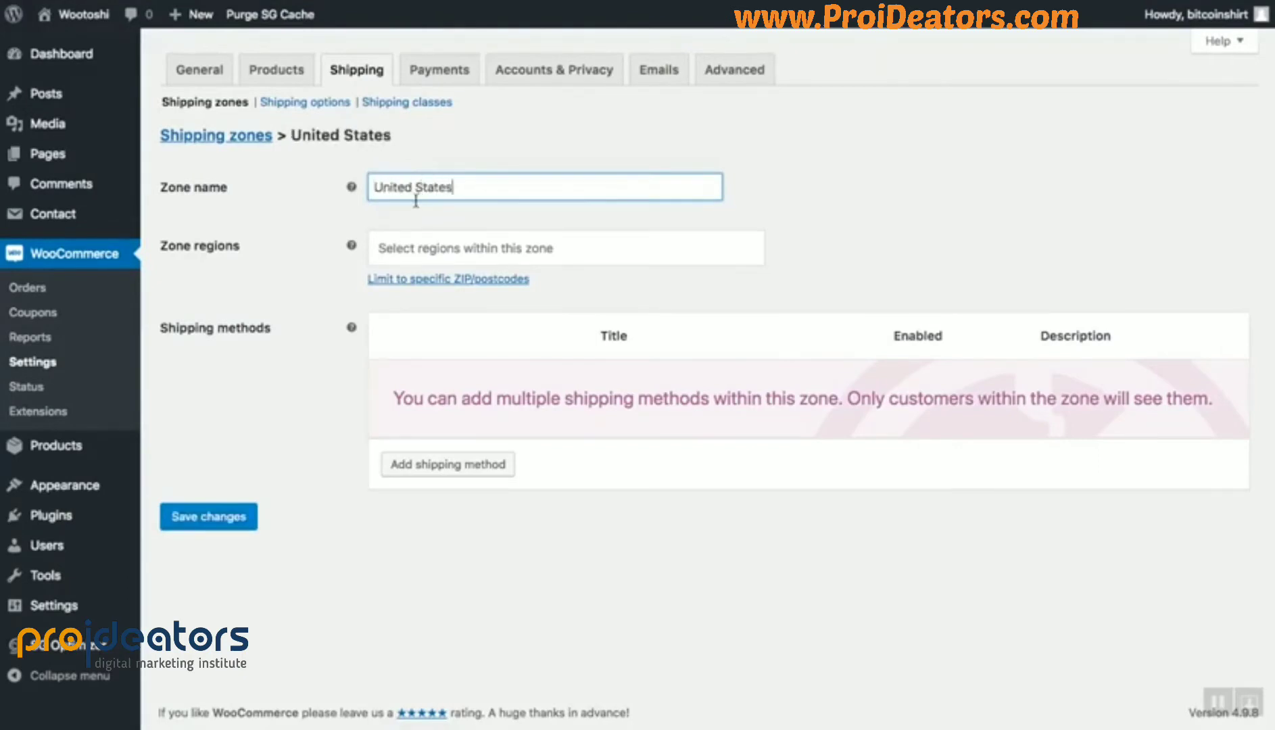
click(407, 246)
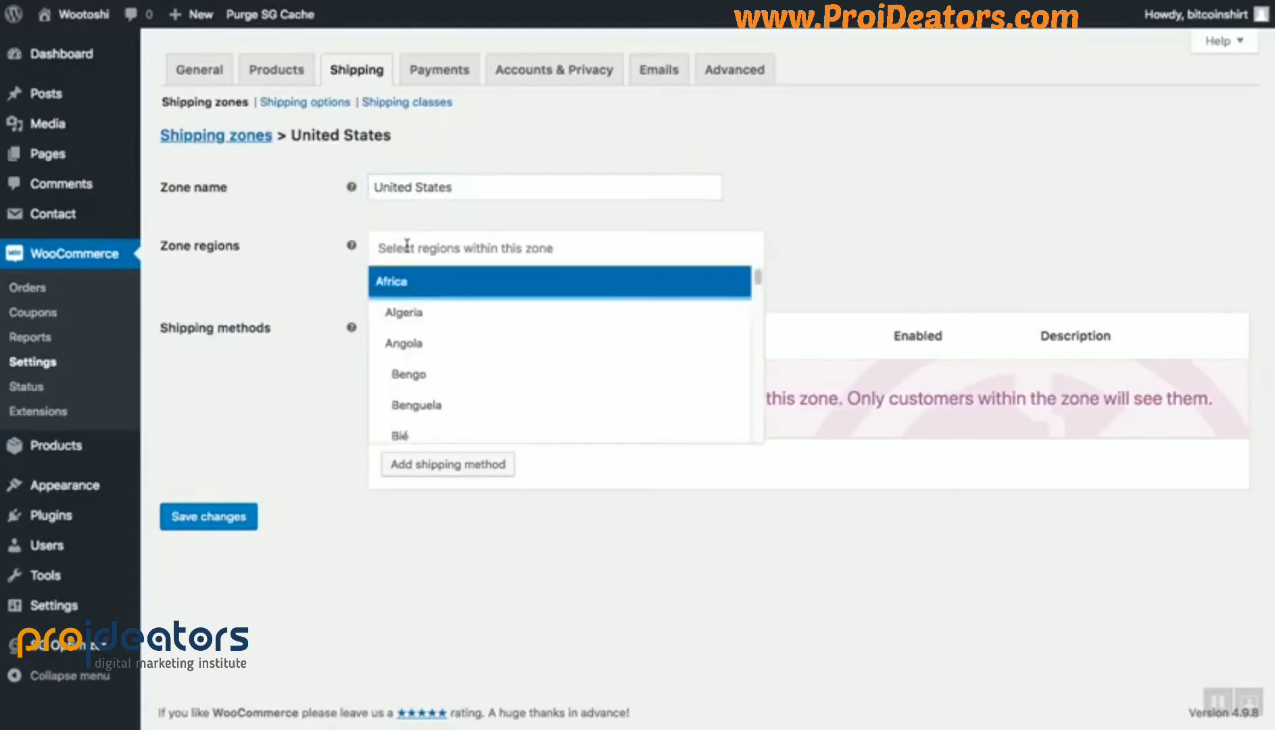
text(united stat)
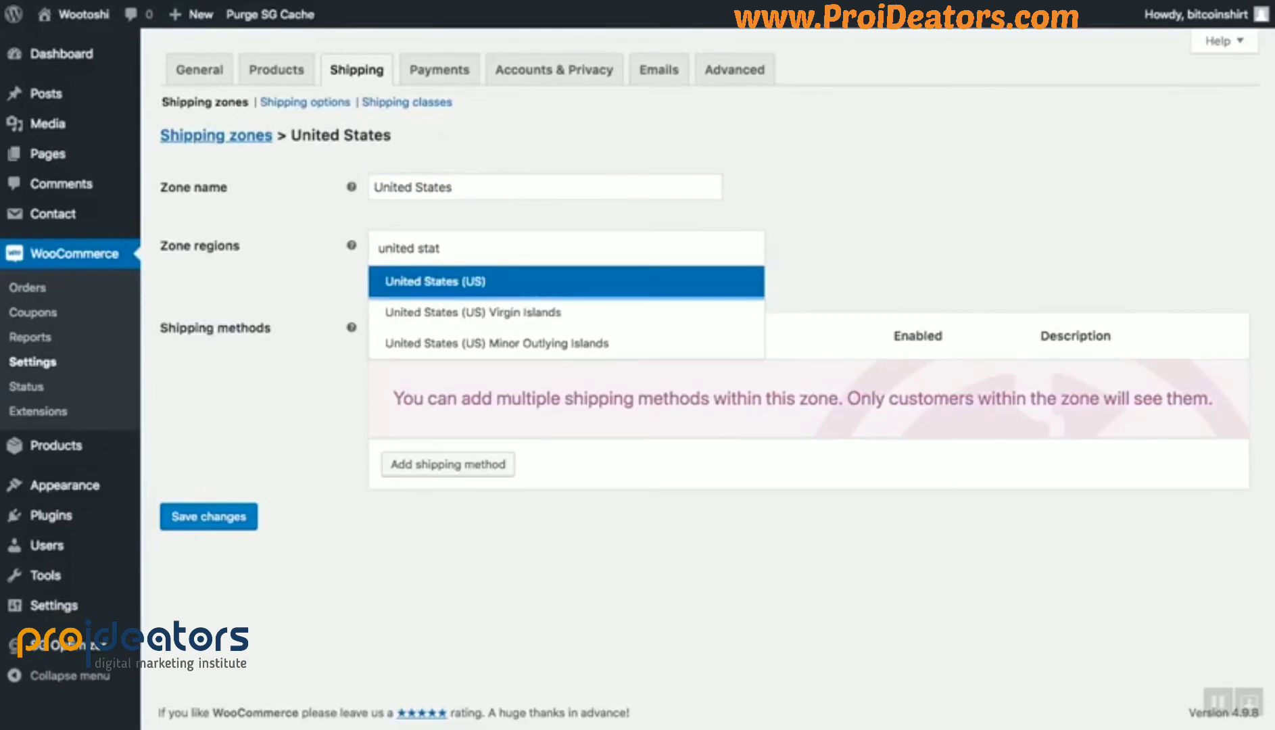
key(Return)
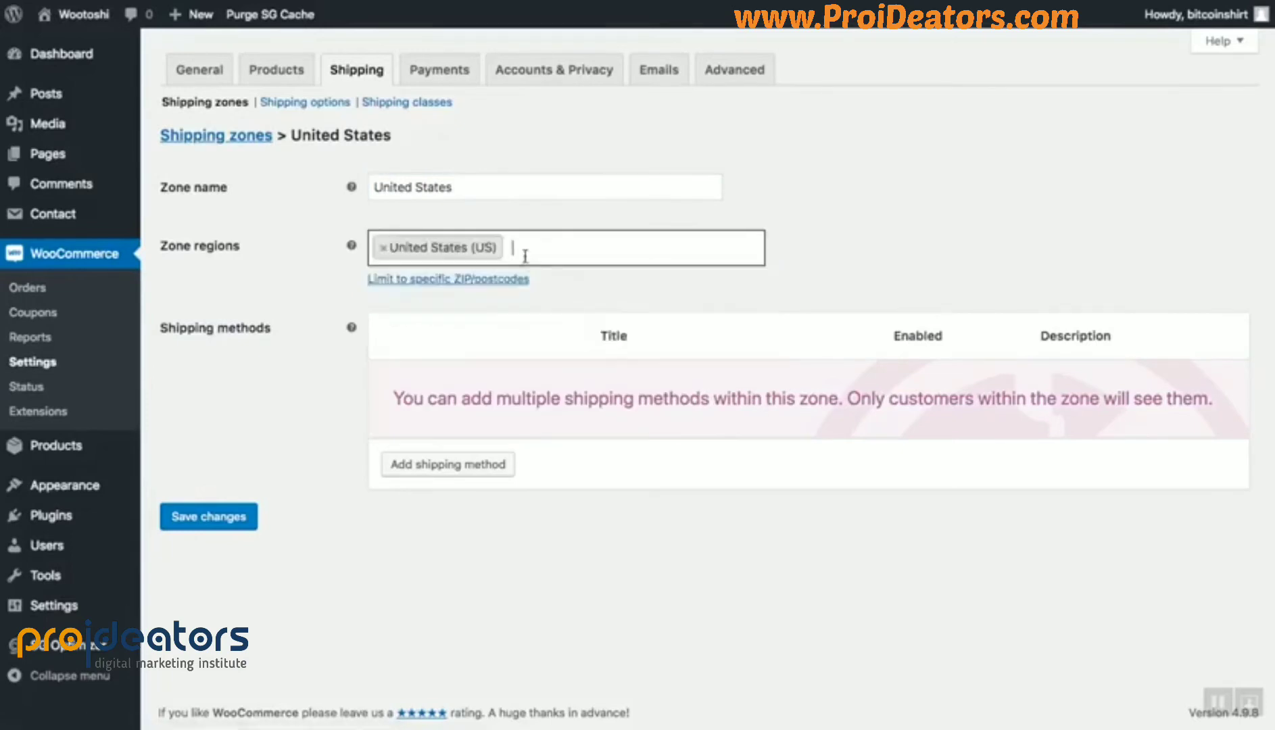
click(212, 519)
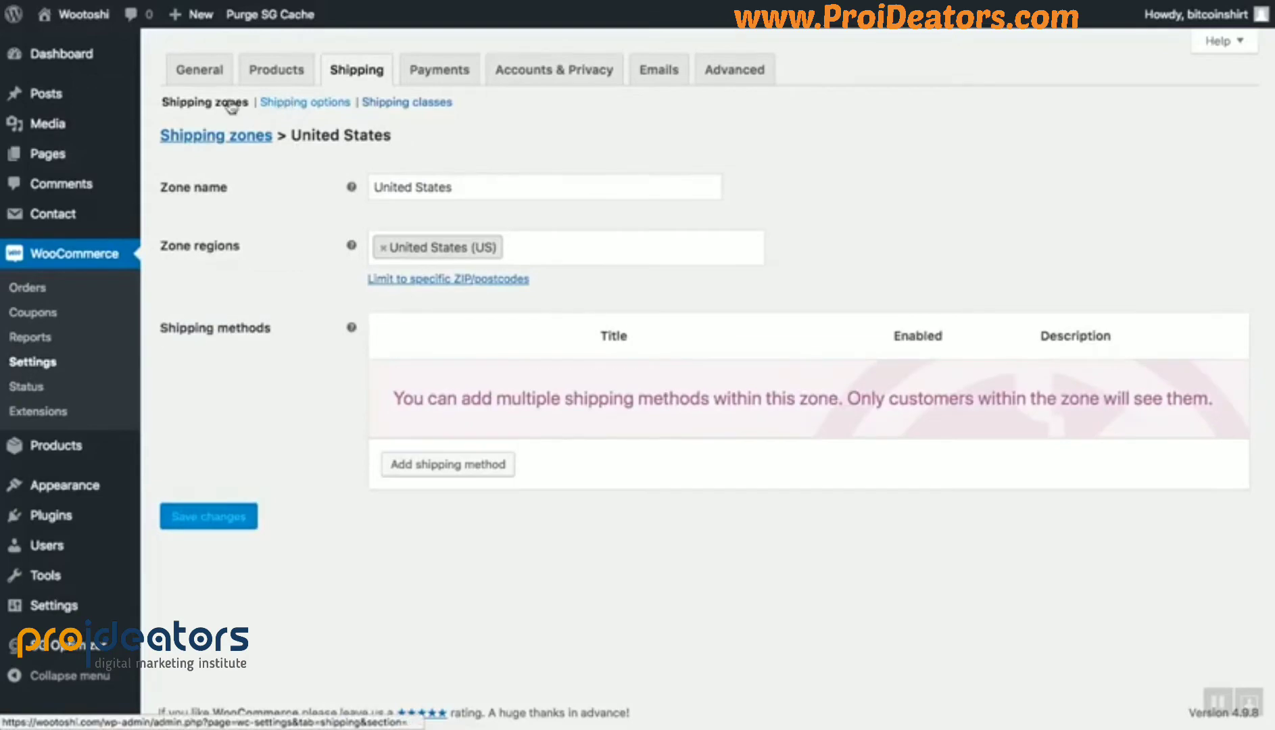
In the shipping options, set the shipping destination to default to the customer shipping address and save.
click(284, 105)
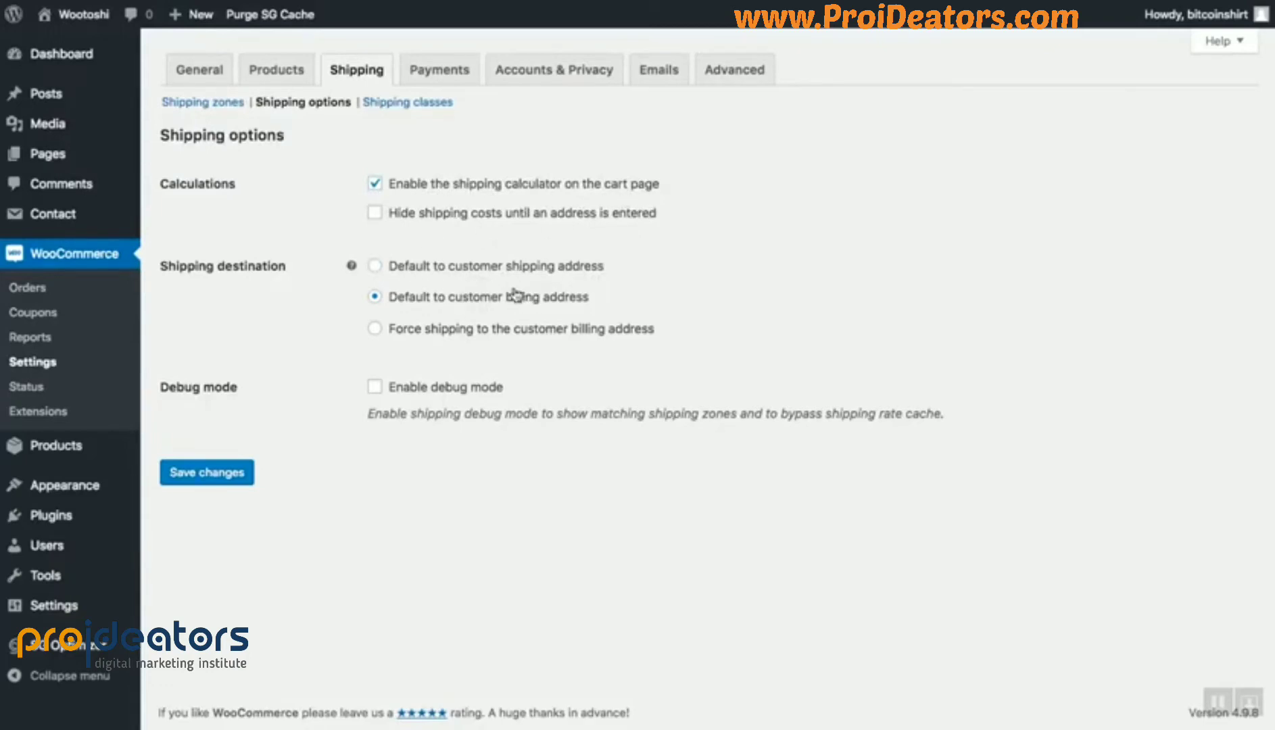
click(466, 268)
click(220, 476)
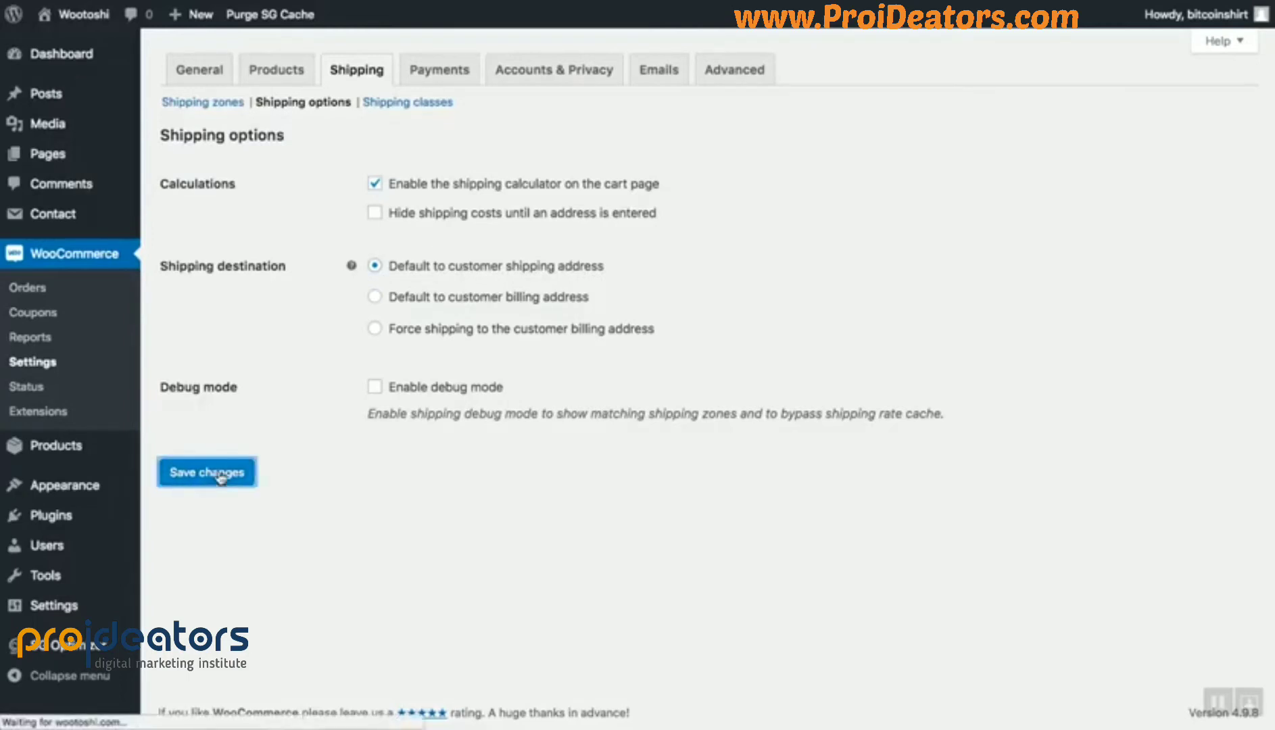
Add a shipping class named T-shirts in the shipping classes and save it.
click(404, 104)
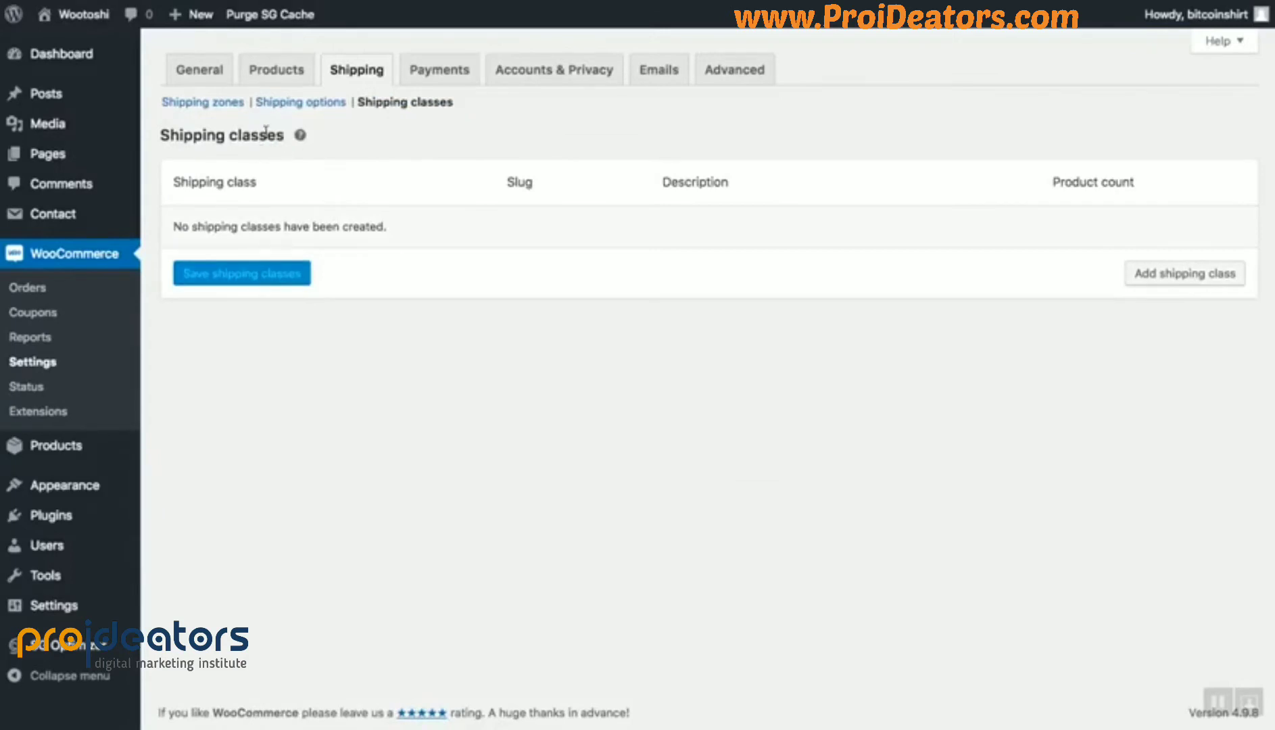
click(1173, 278)
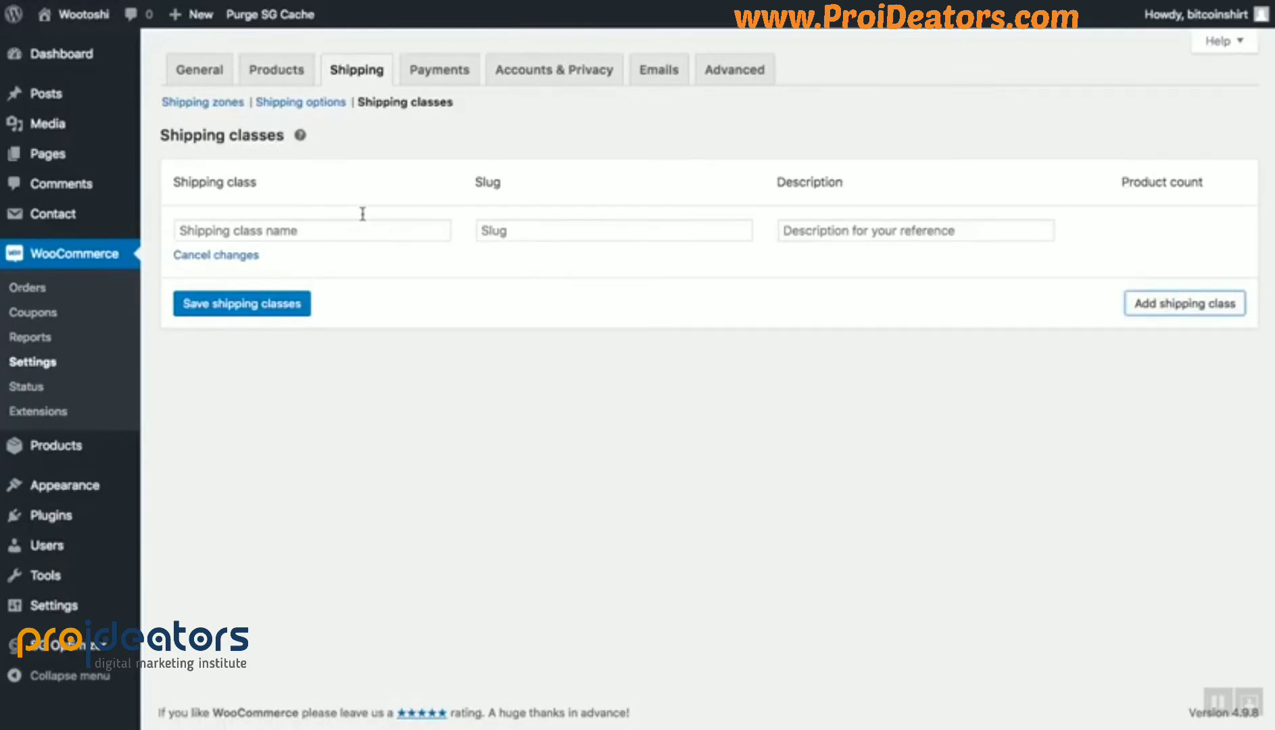
mouse_move(299, 135)
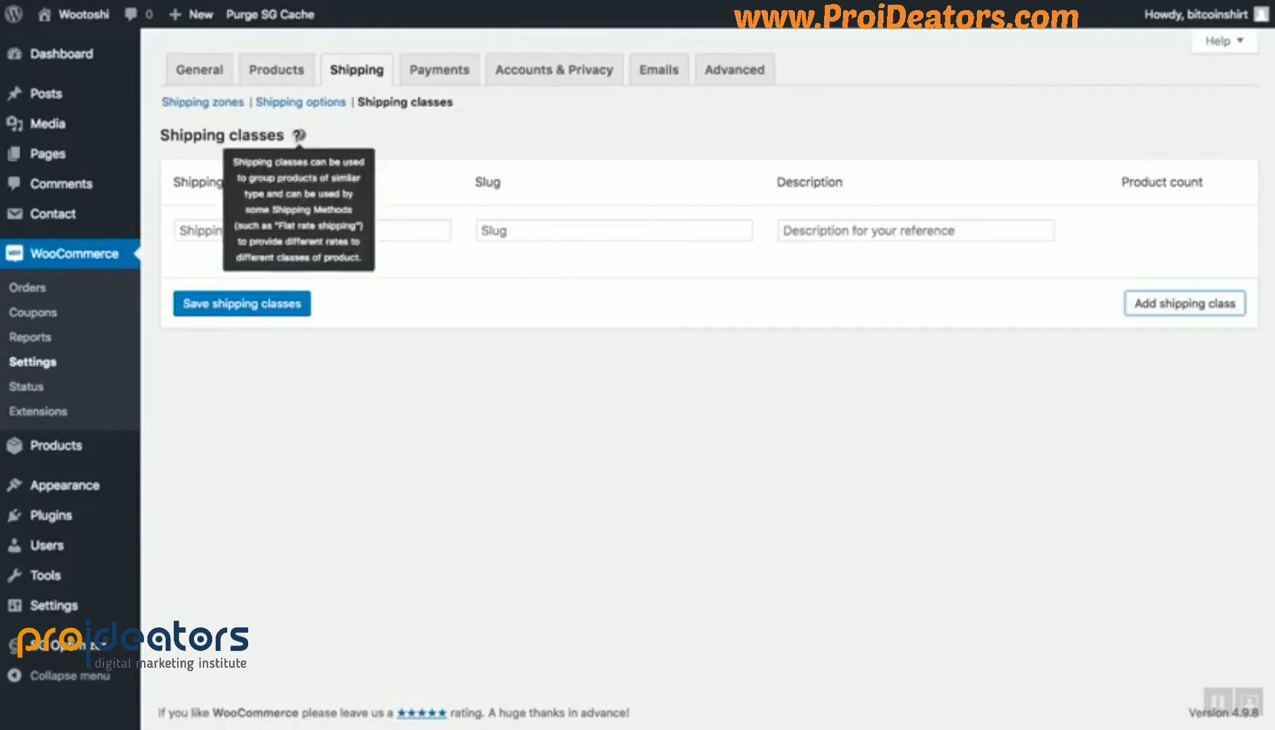
click(334, 230)
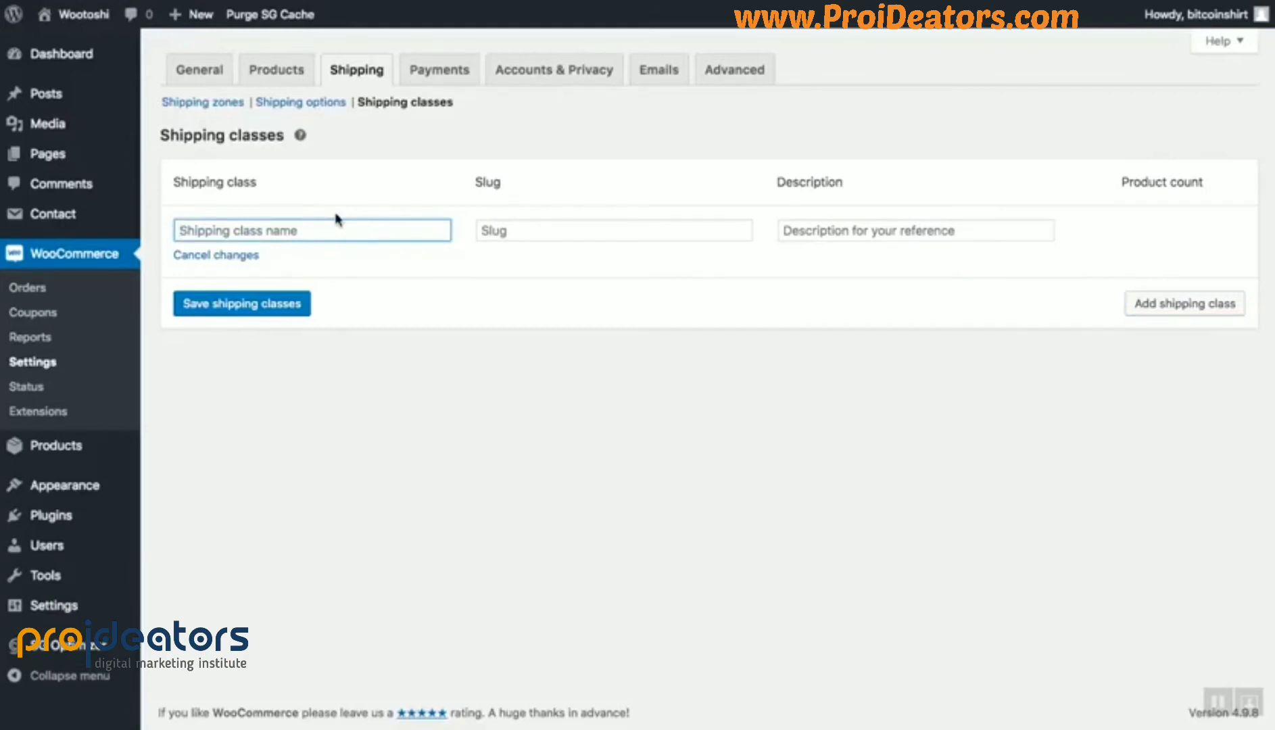
text(T-shirts)
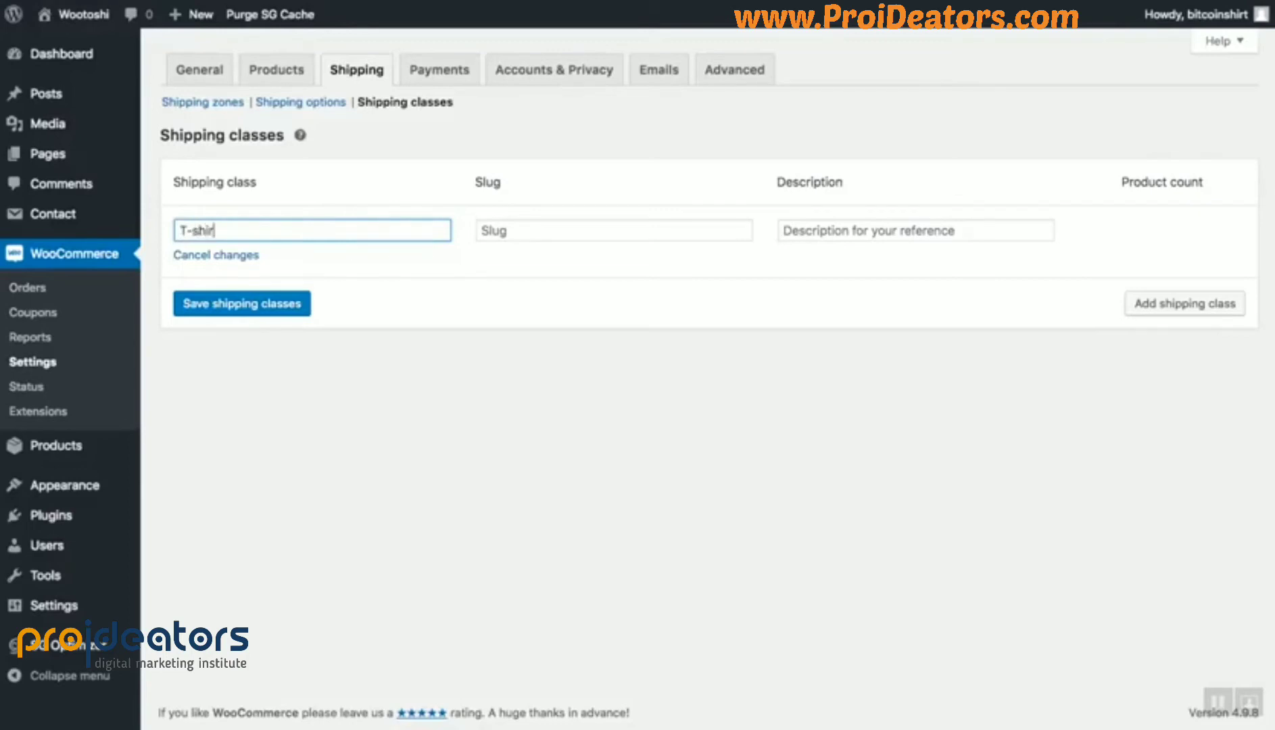
click(223, 303)
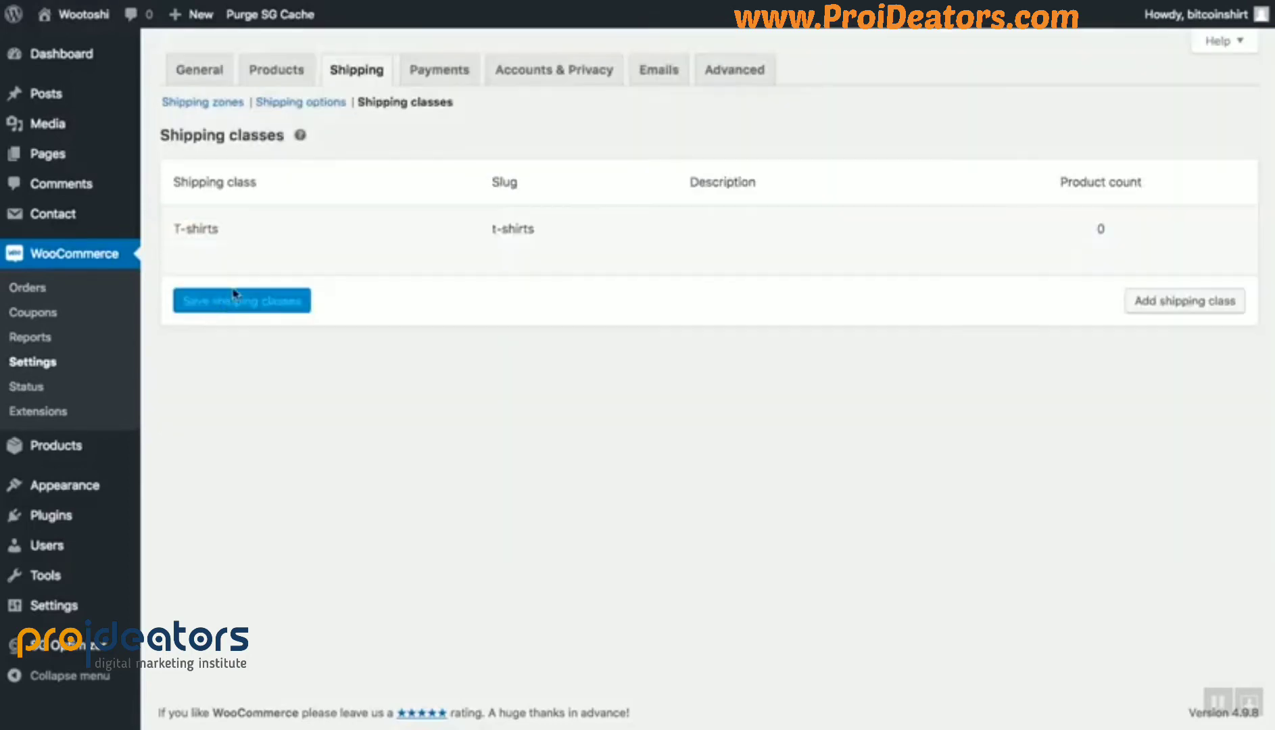
Add a second shipping class named Shoes and save it.
click(1210, 301)
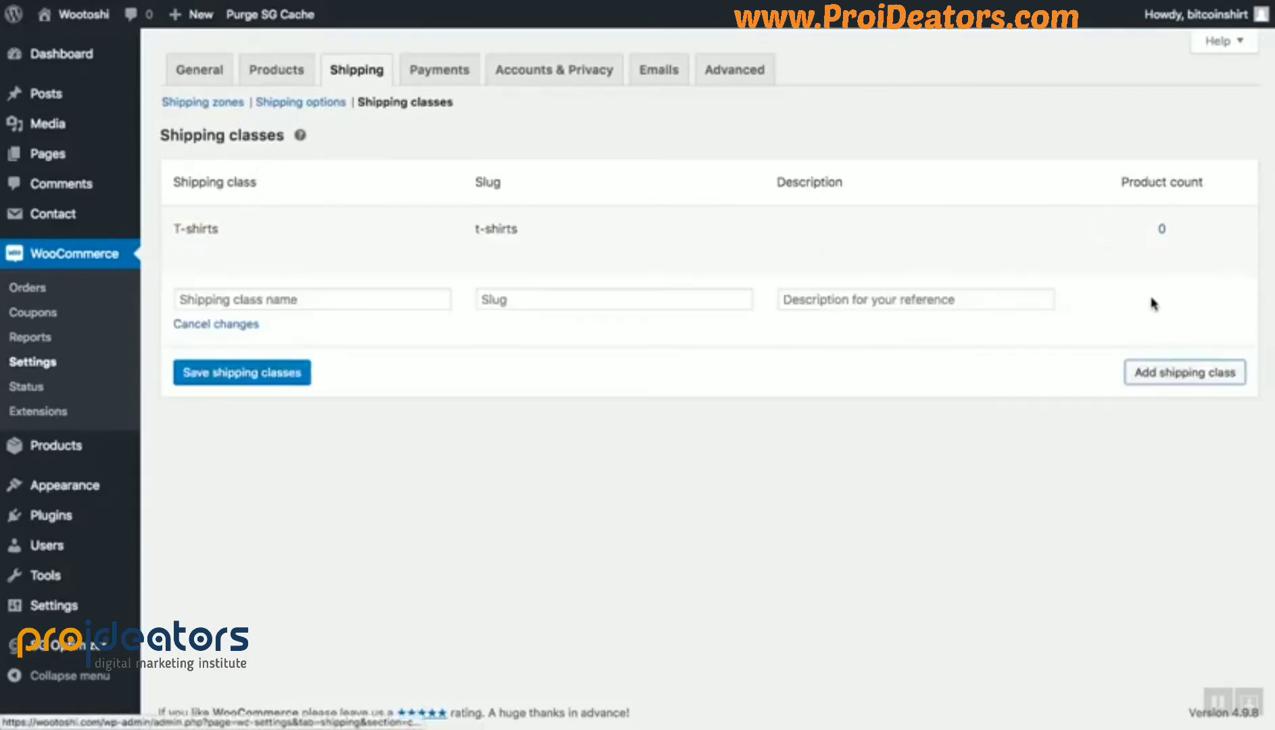
click(328, 301)
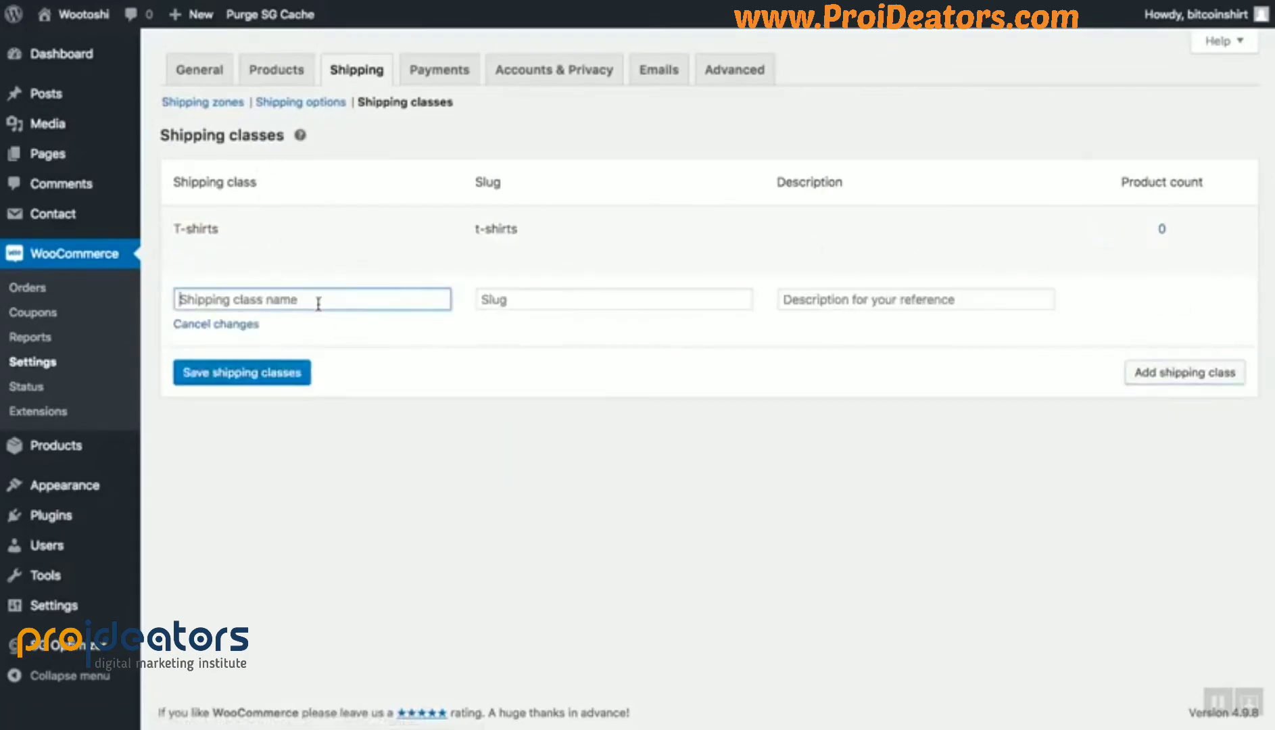
text(Shoes)
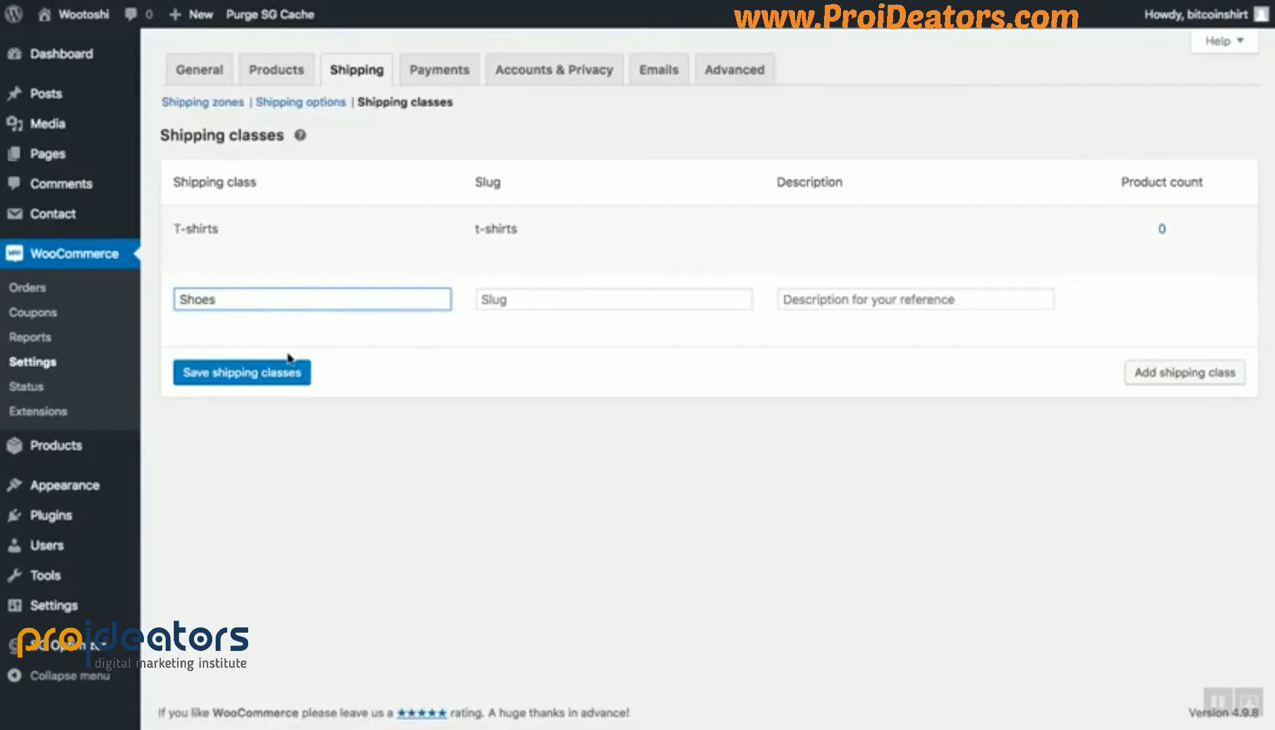
click(260, 376)
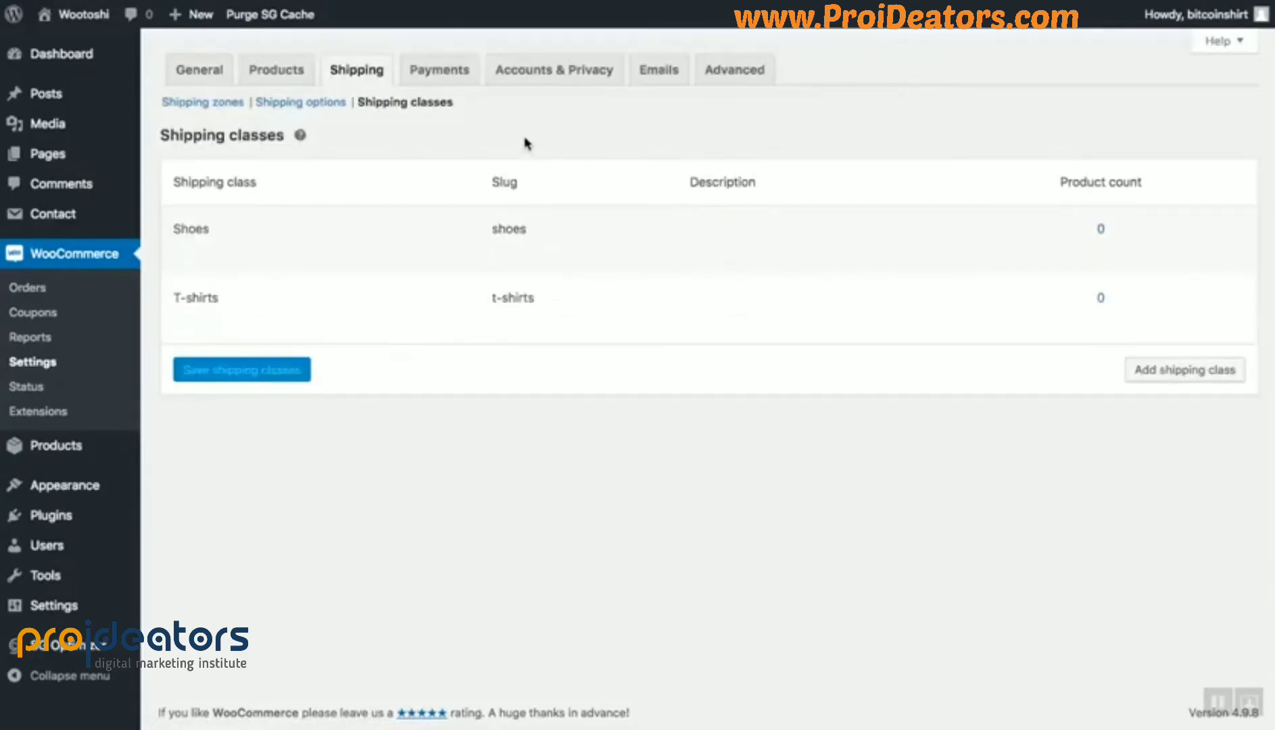
Edit the United States shipping zone and add a Flat rate shipping method to it.
click(216, 103)
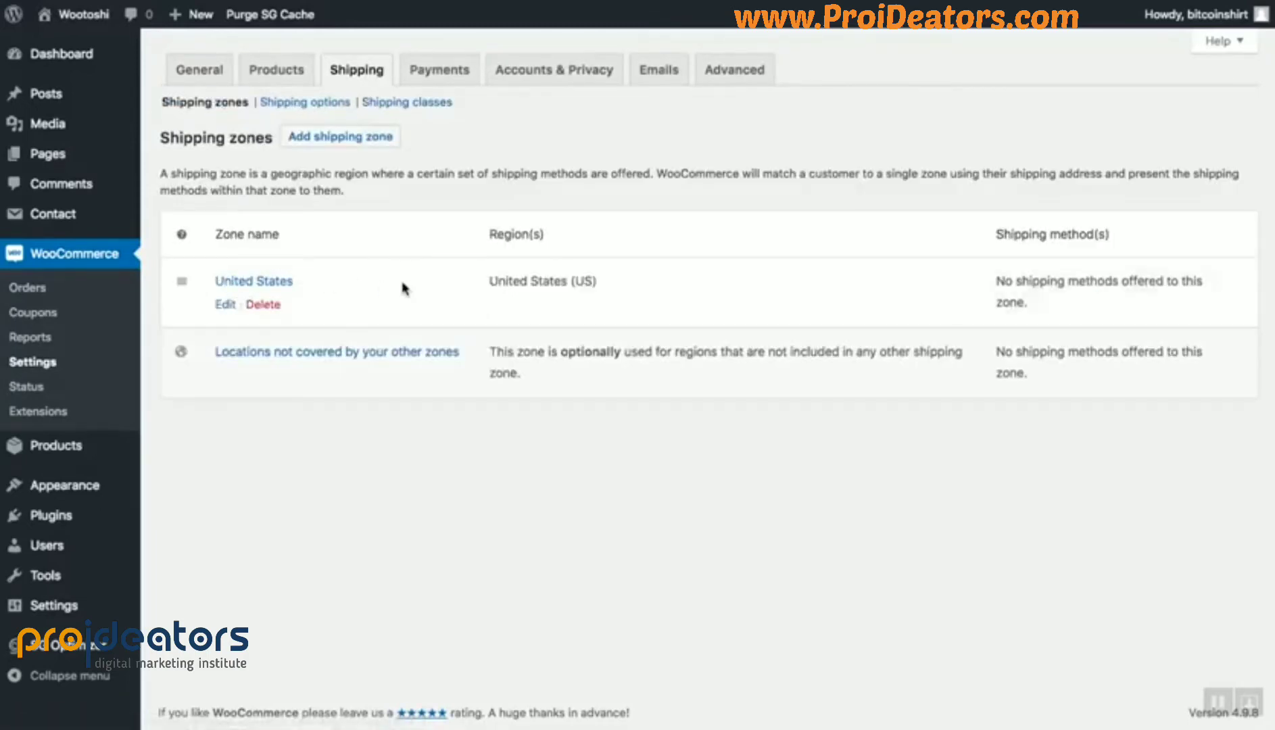
click(224, 306)
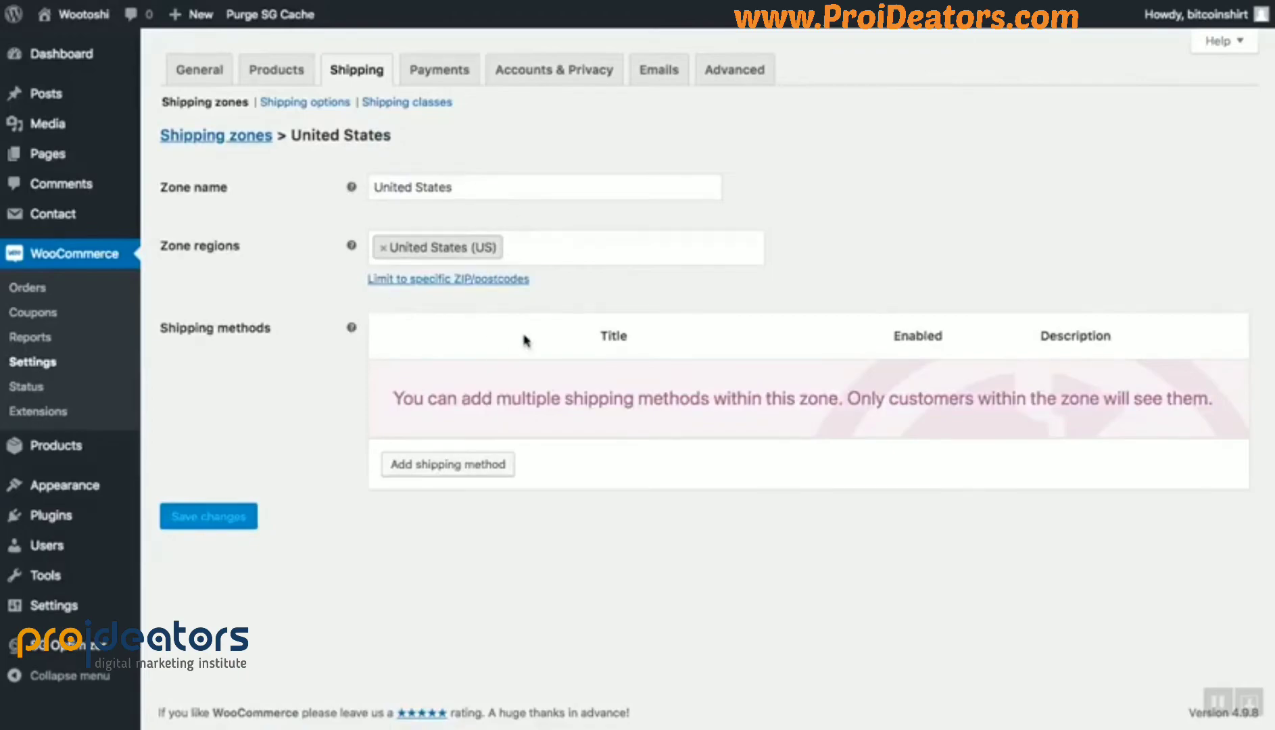
click(447, 465)
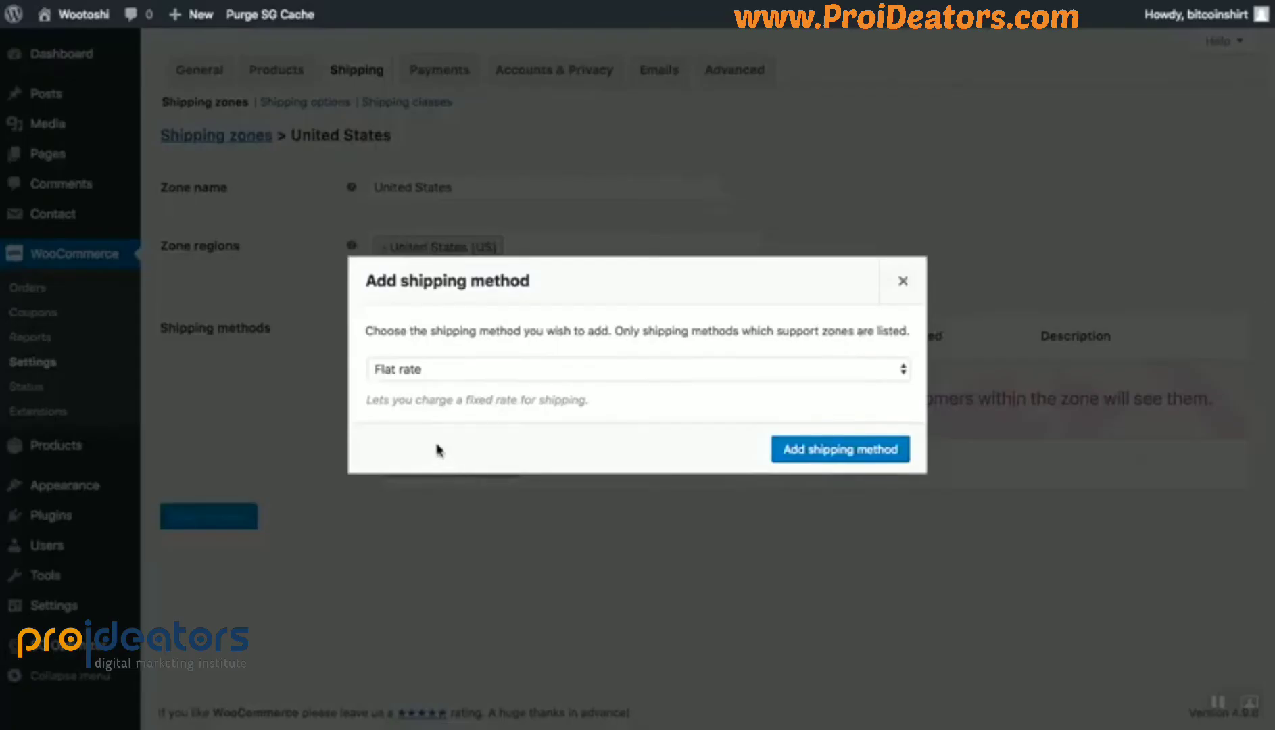
click(478, 370)
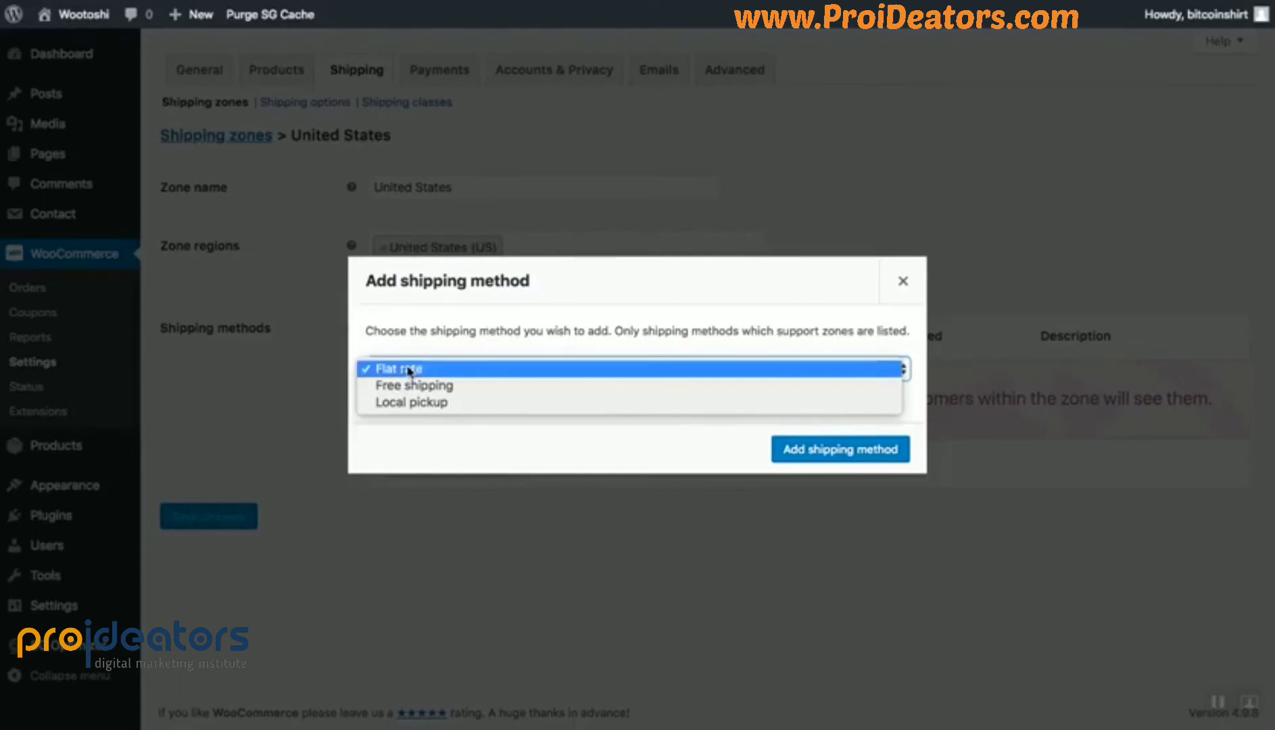
click(445, 369)
click(801, 448)
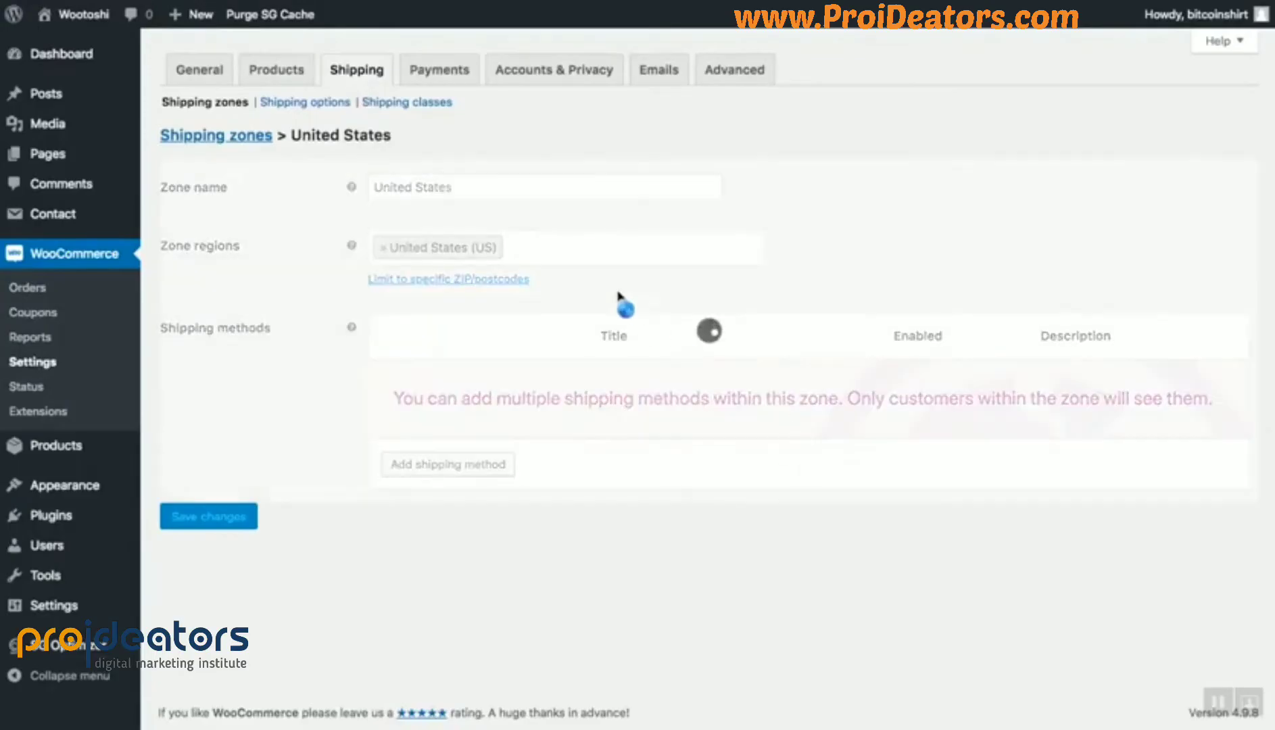
mouse_move(517, 385)
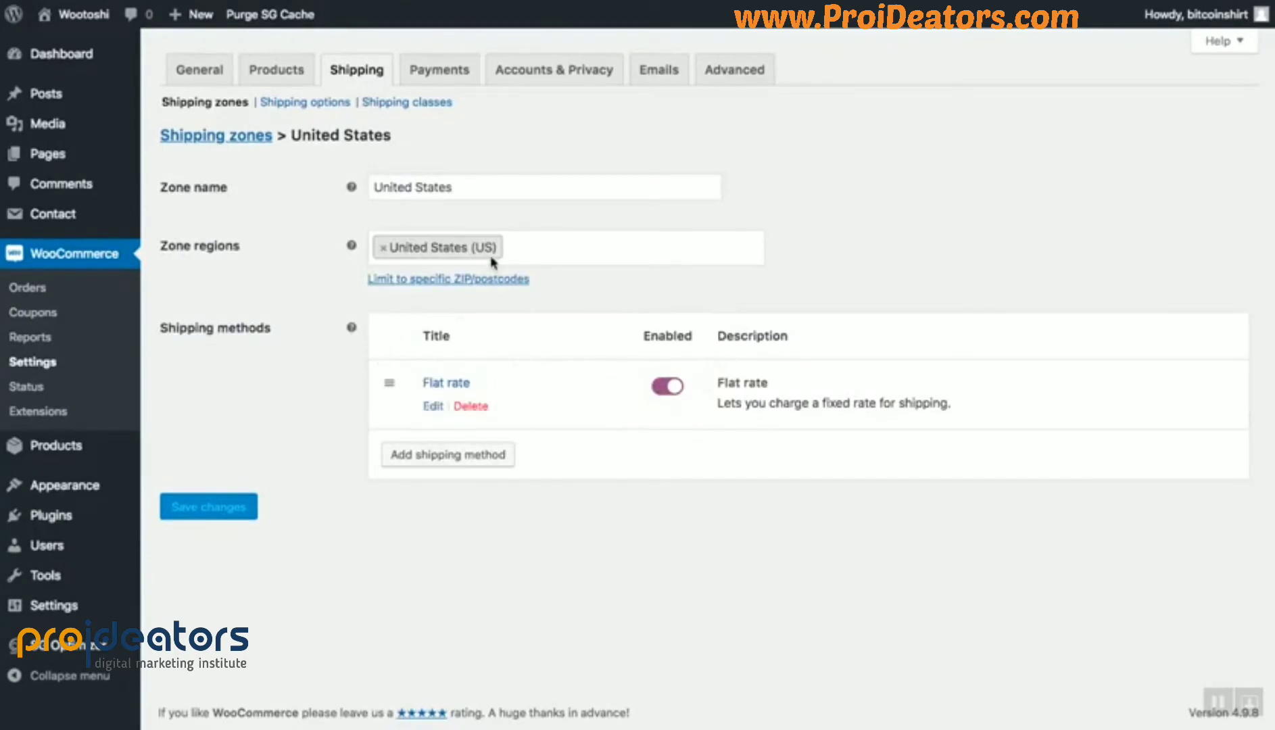
drag(161, 103, 374, 105)
click(382, 94)
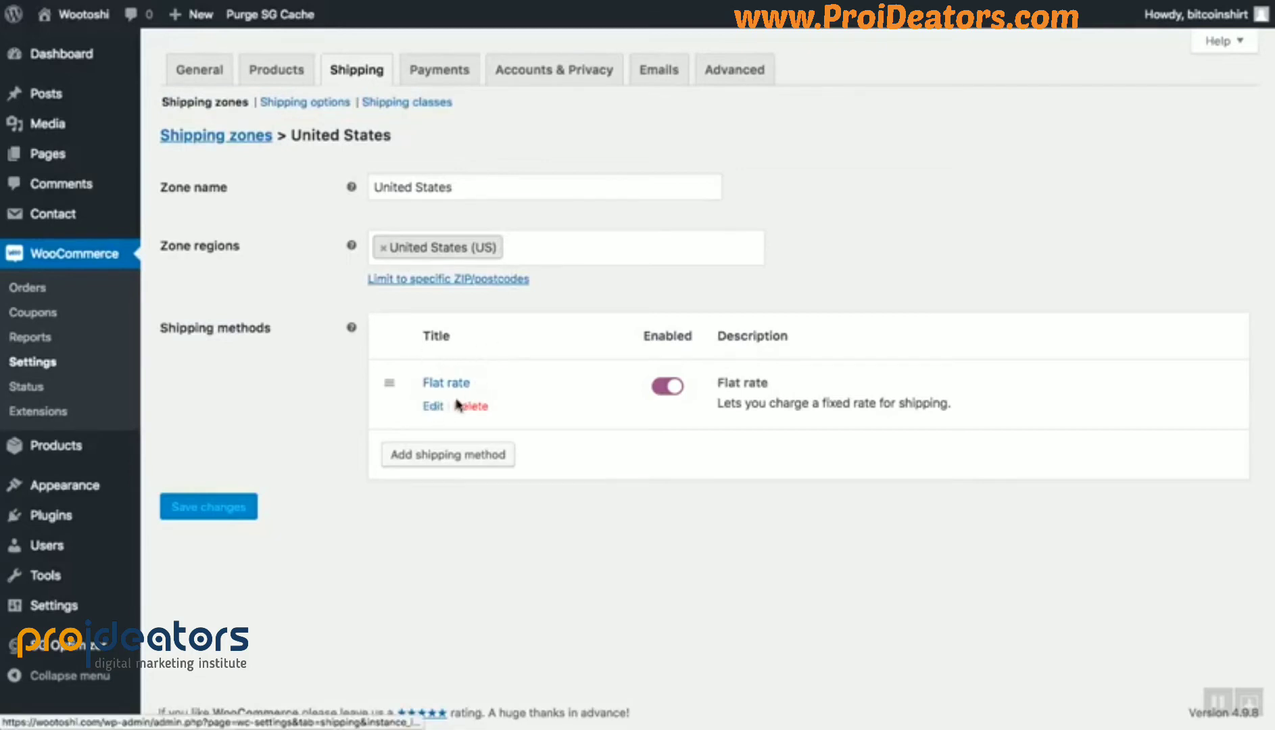
Edit the zone's Flat rate shipping method and set its tax status to None.
click(432, 404)
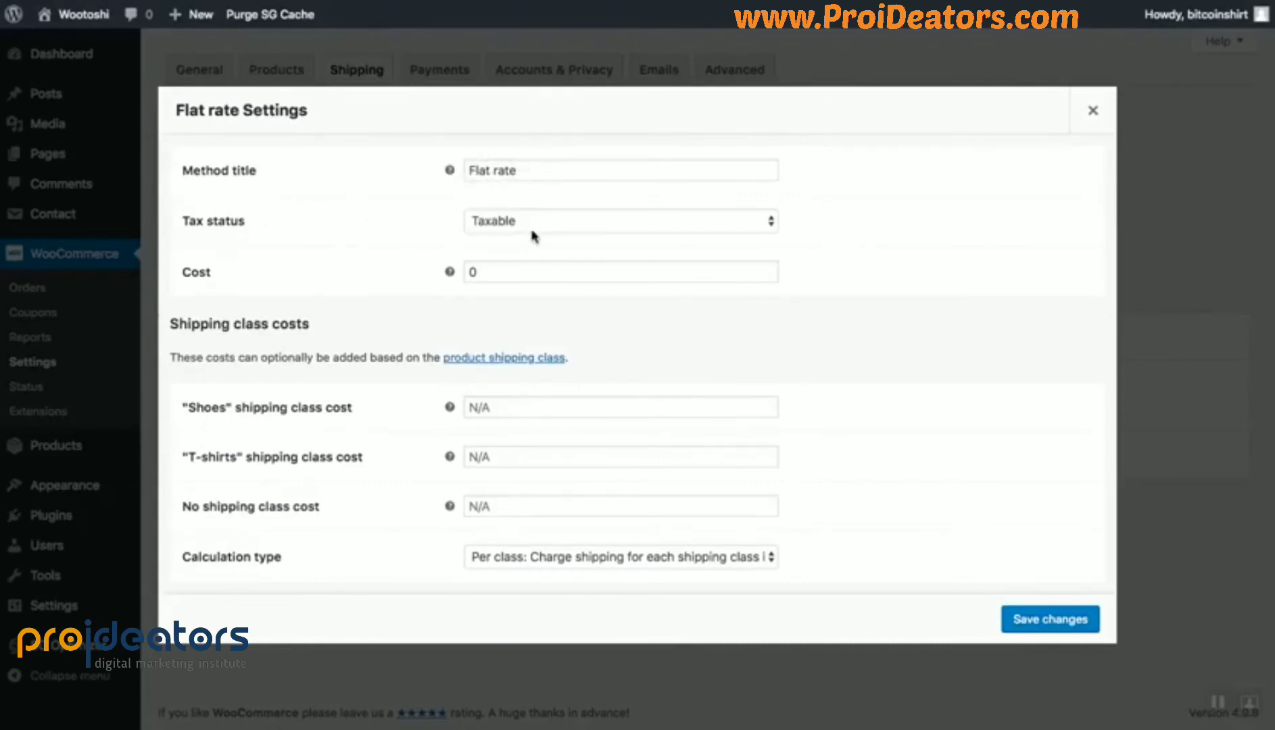
click(558, 234)
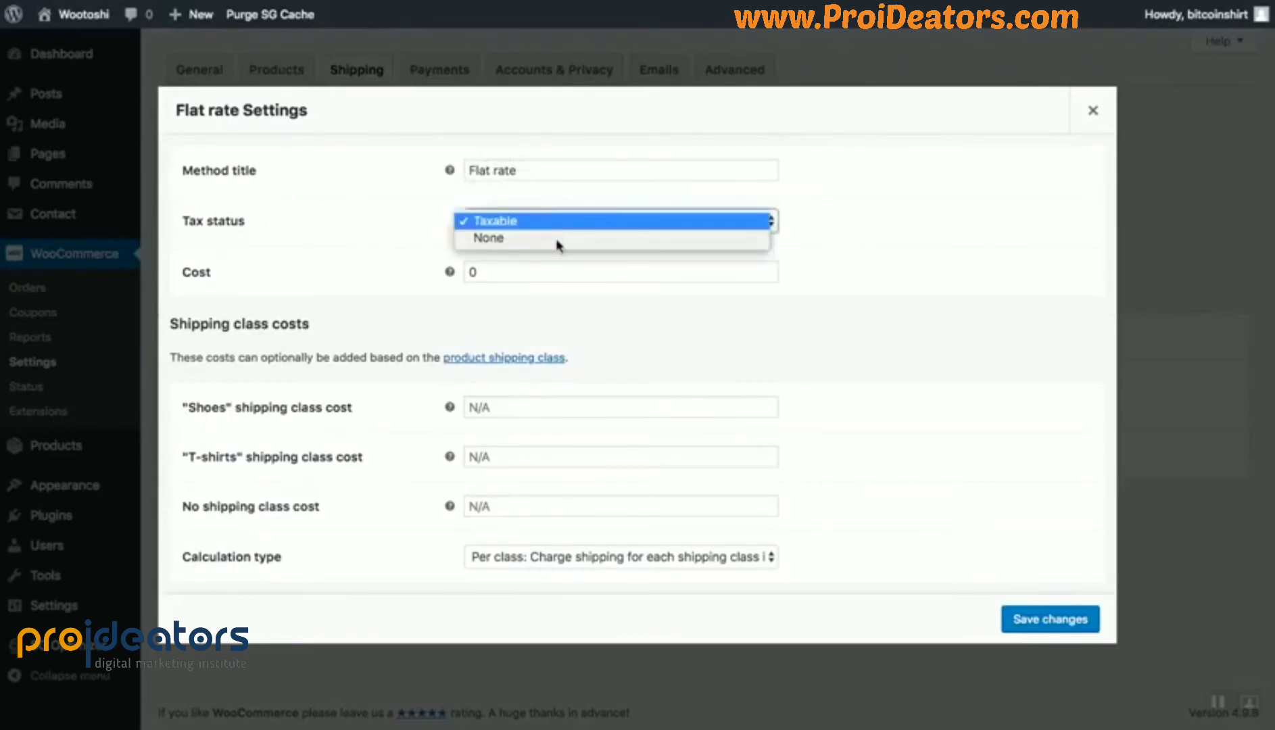
click(561, 240)
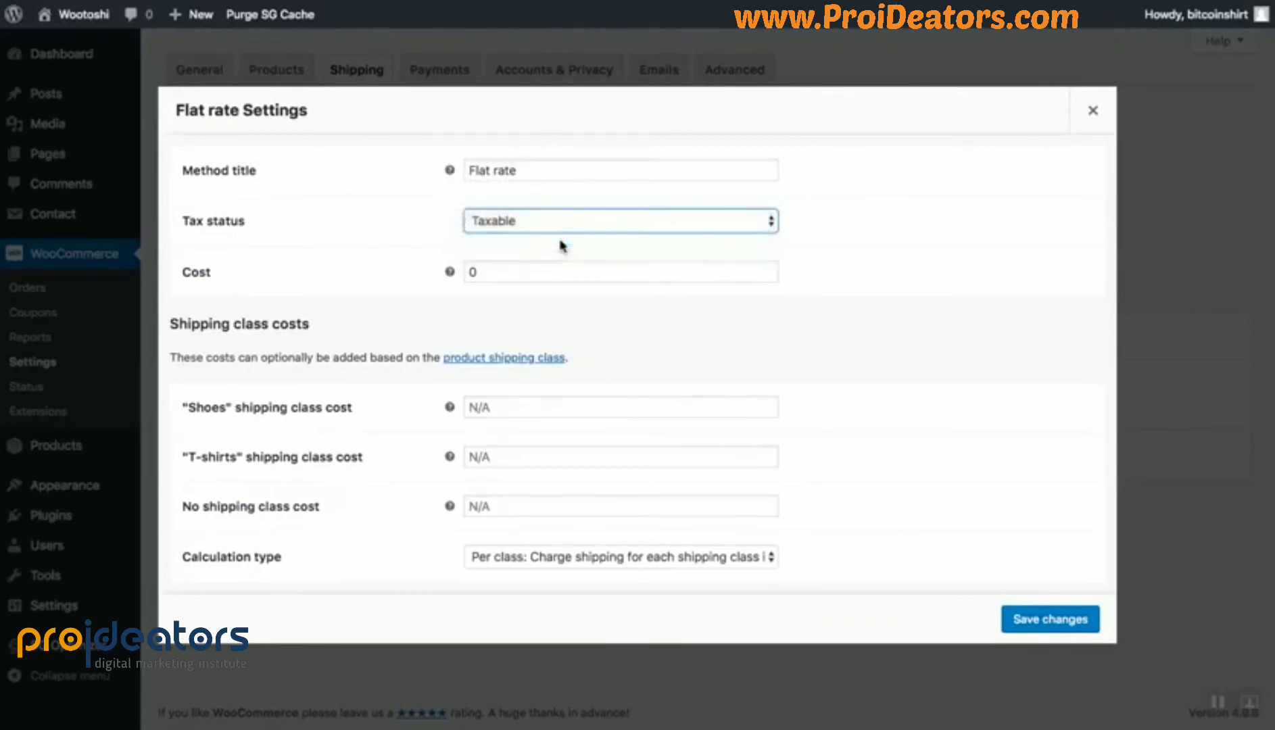
Set the general cost of the Flat rate method to 3.99.
double_click(480, 272)
text(3.99)
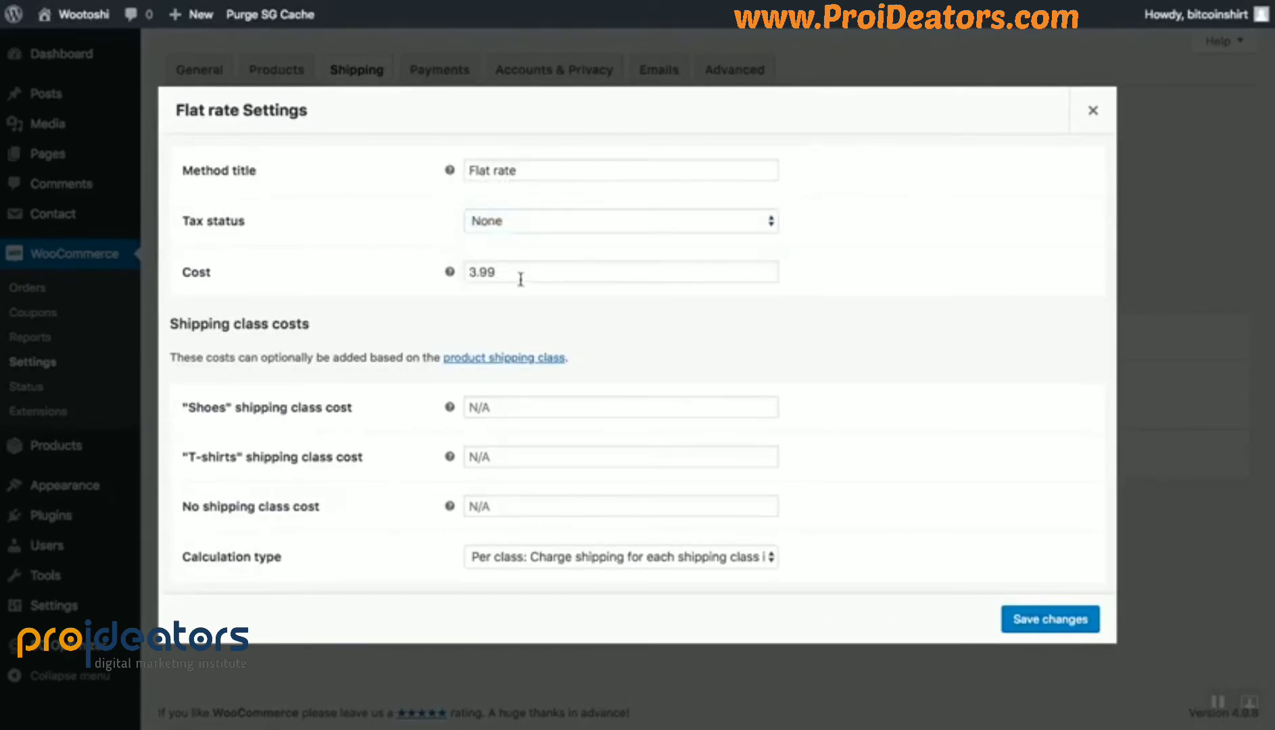
double_click(502, 274)
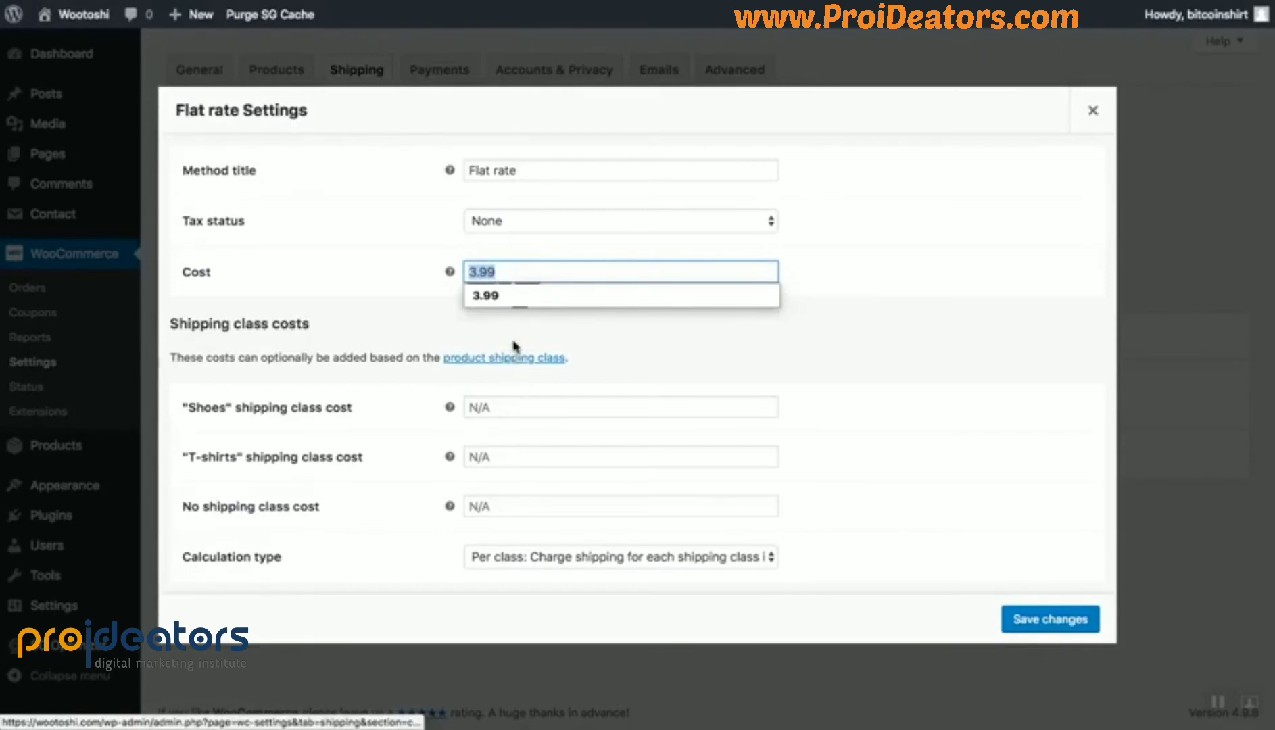
key(Right)
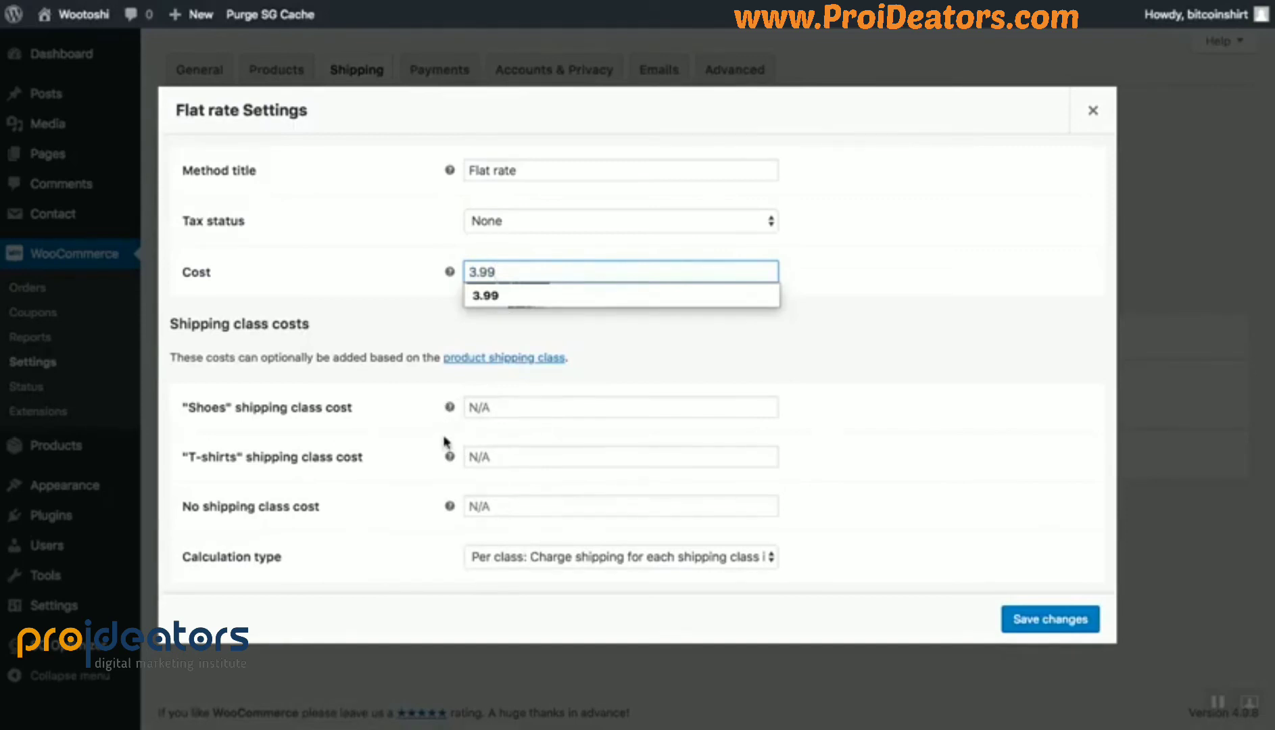
Clear the general cost of the Flat rate method so that the field is empty.
double_click(508, 272)
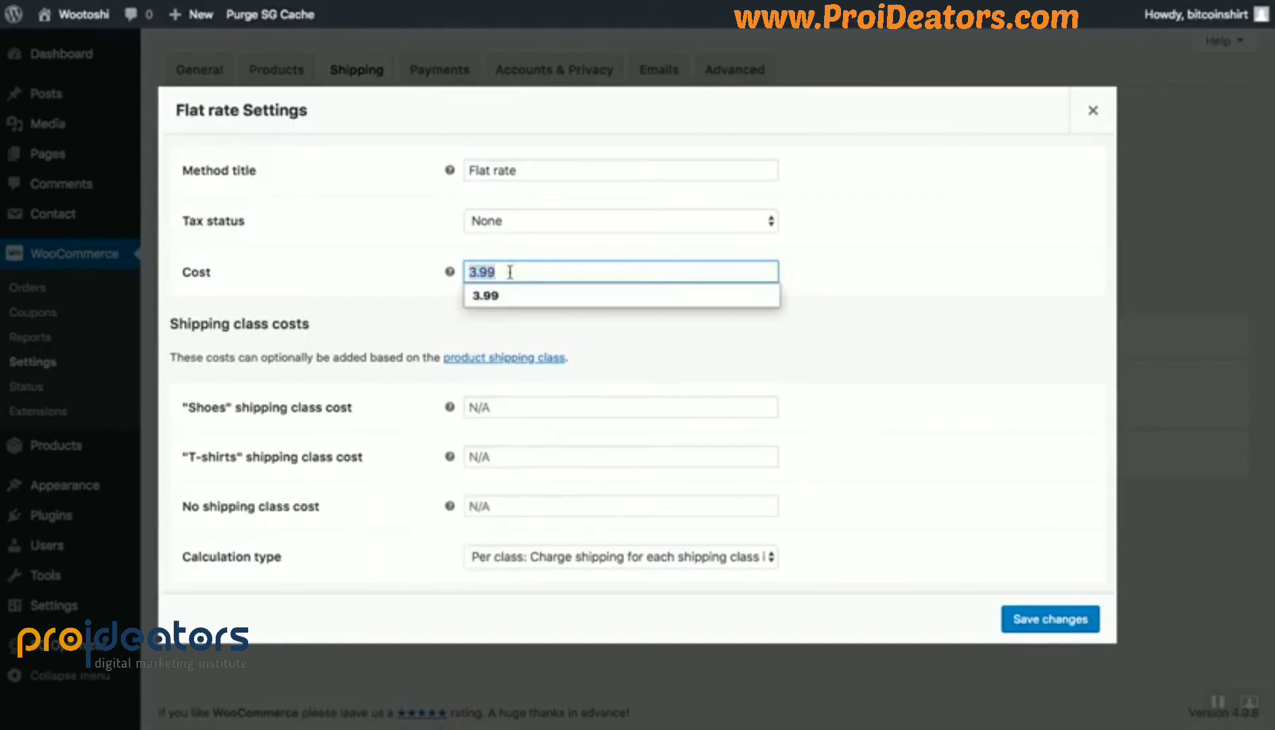
key(BackSpace)
click(445, 272)
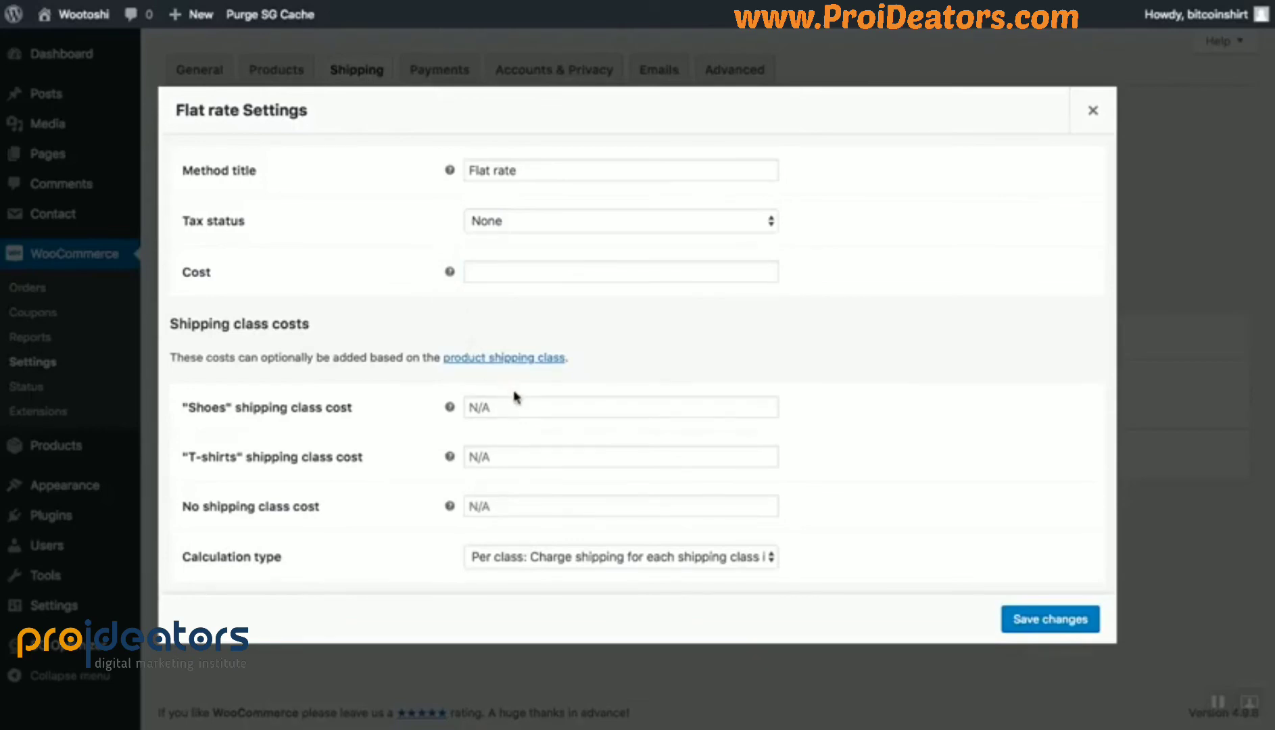
Set the "Shoes" shipping class cost to 7 and the "T-shirts" shipping class cost to 4.
click(572, 408)
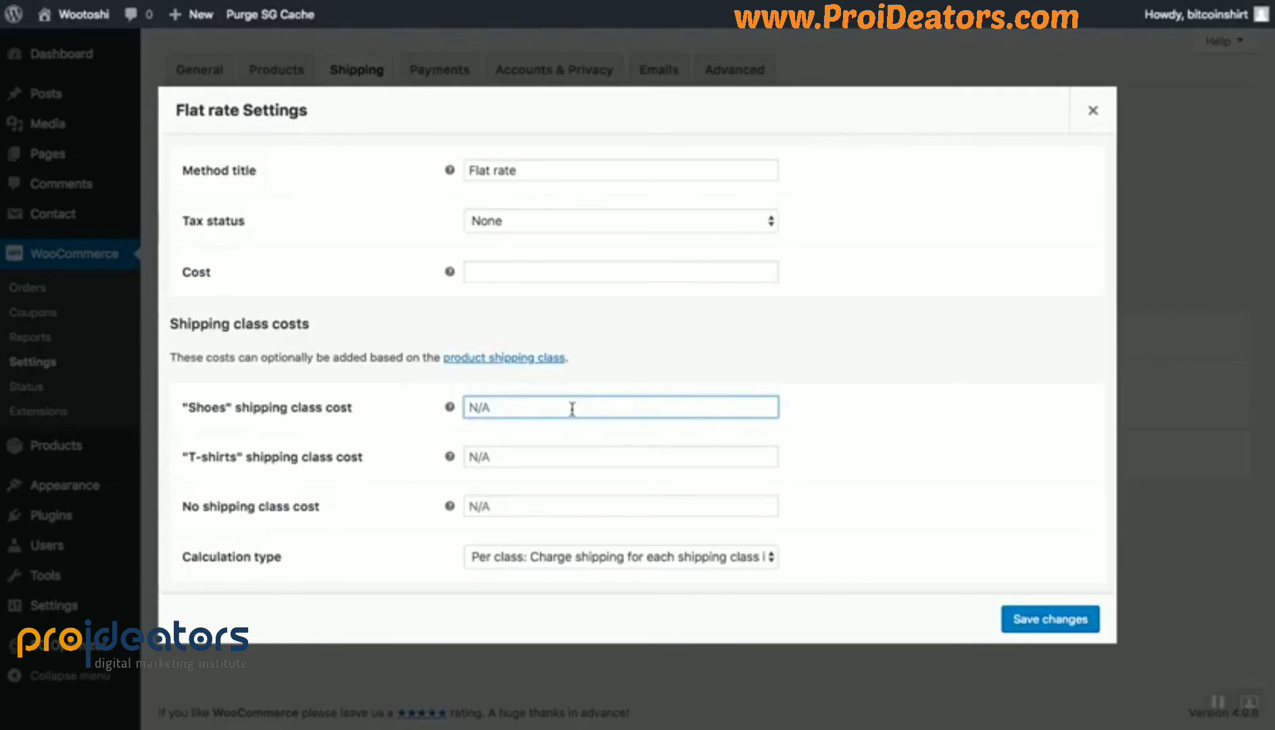
text(7)
click(594, 453)
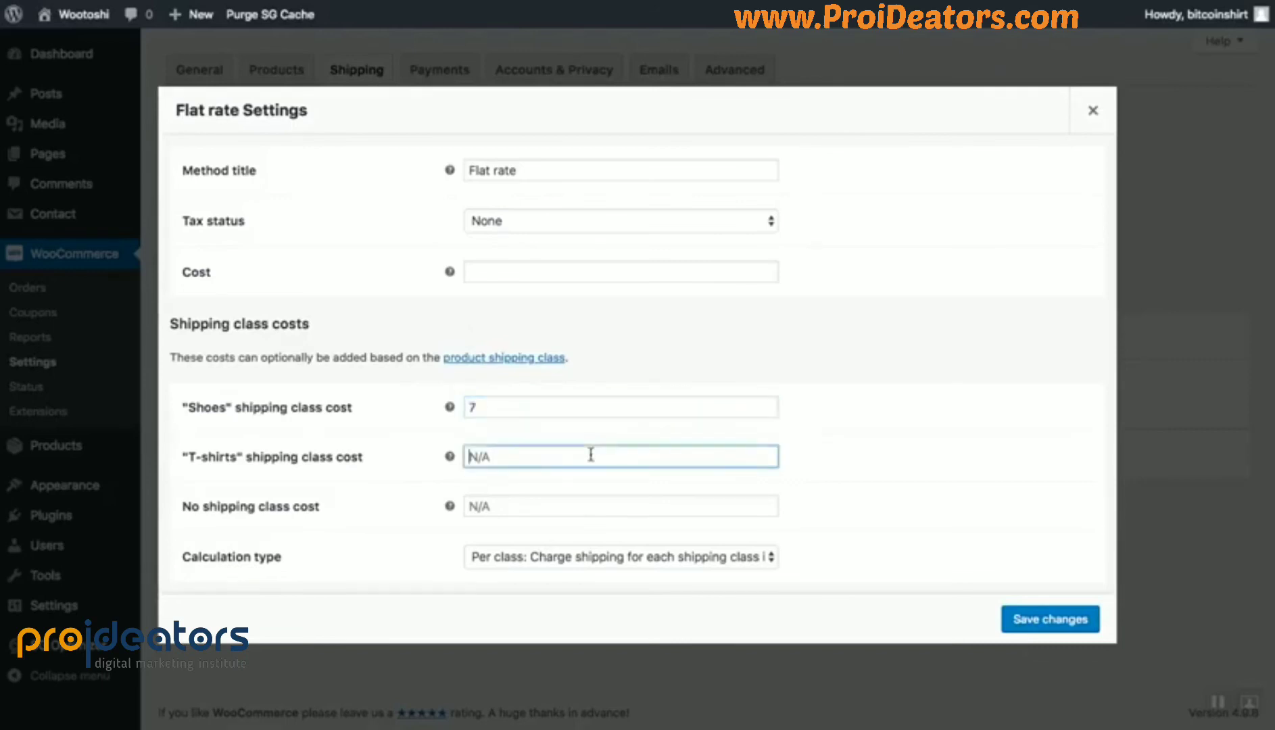
text(4)
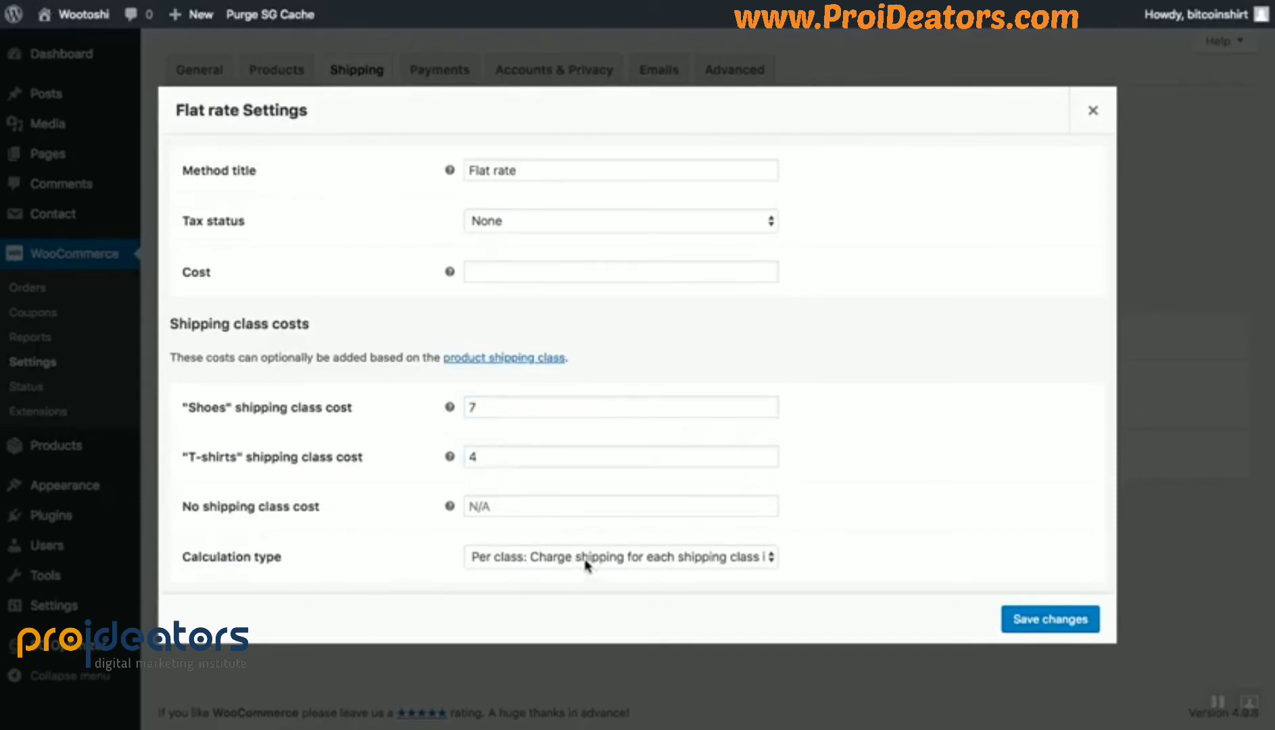
Keep the calculation type at Per class, charging shipping for each shipping class individually, and save the Flat rate settings.
click(585, 561)
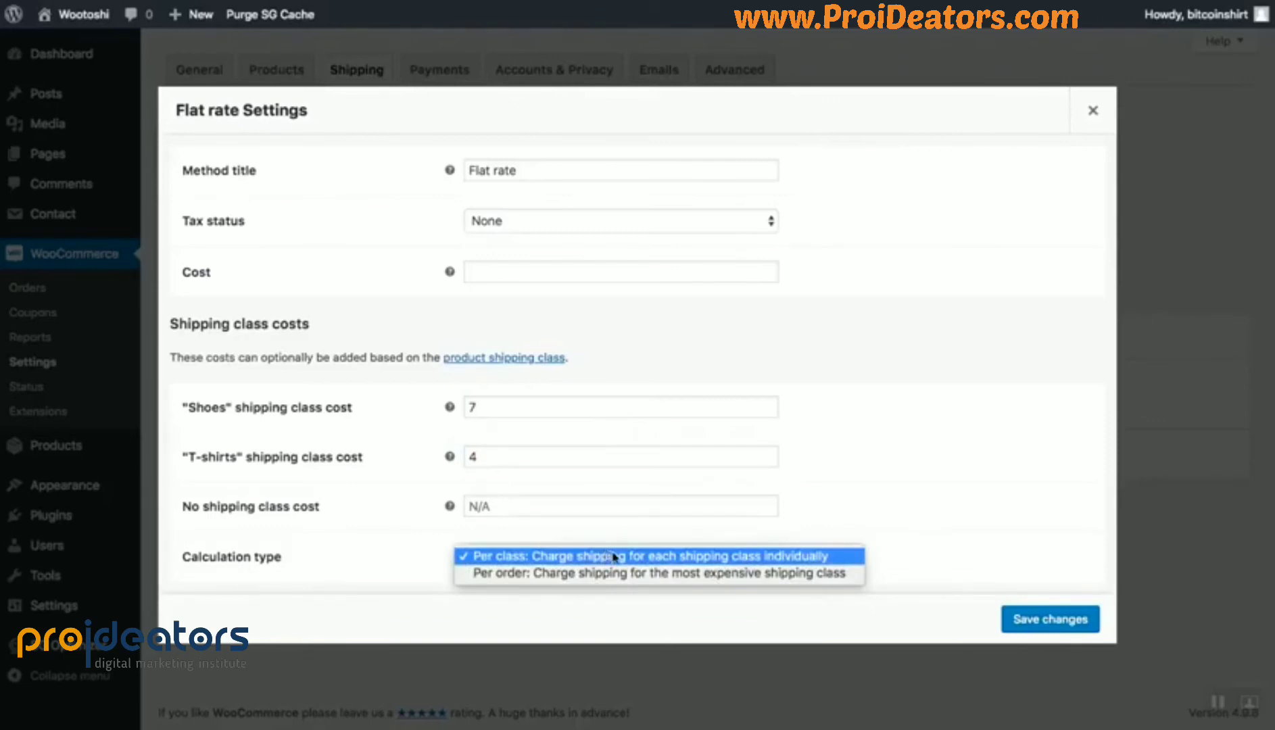
click(749, 565)
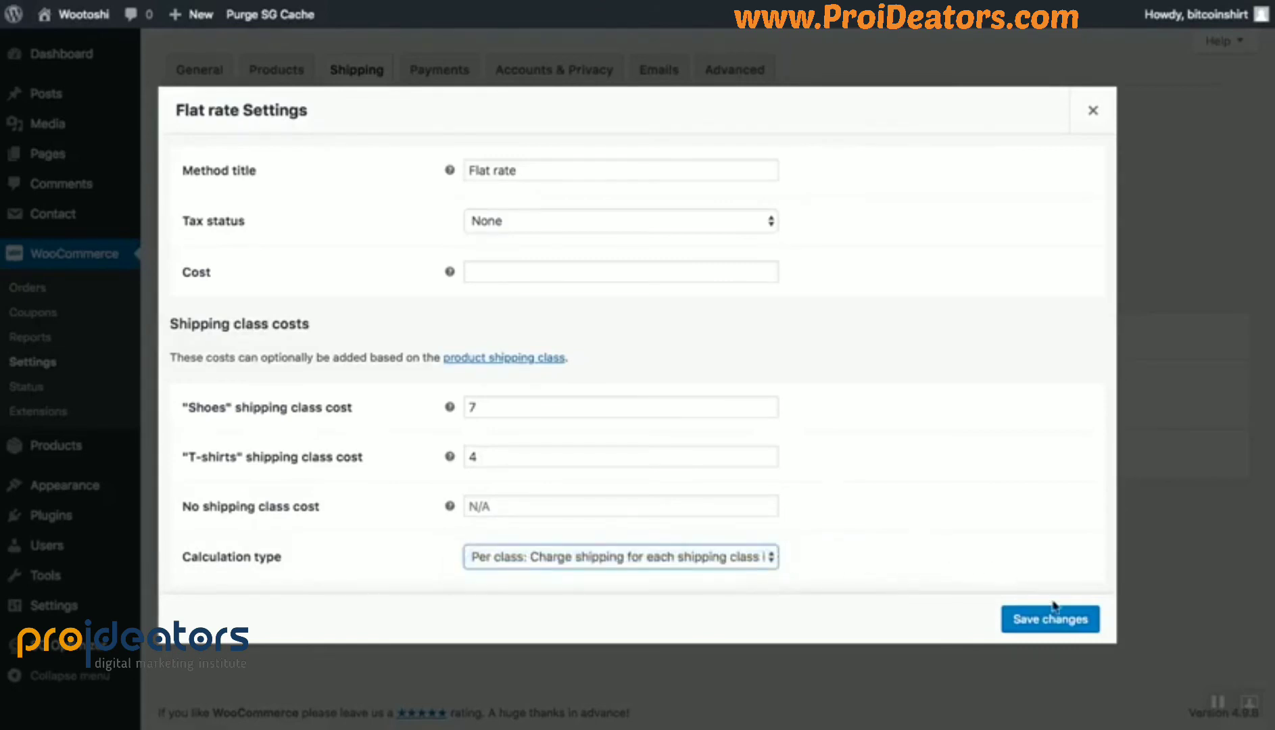
click(1053, 611)
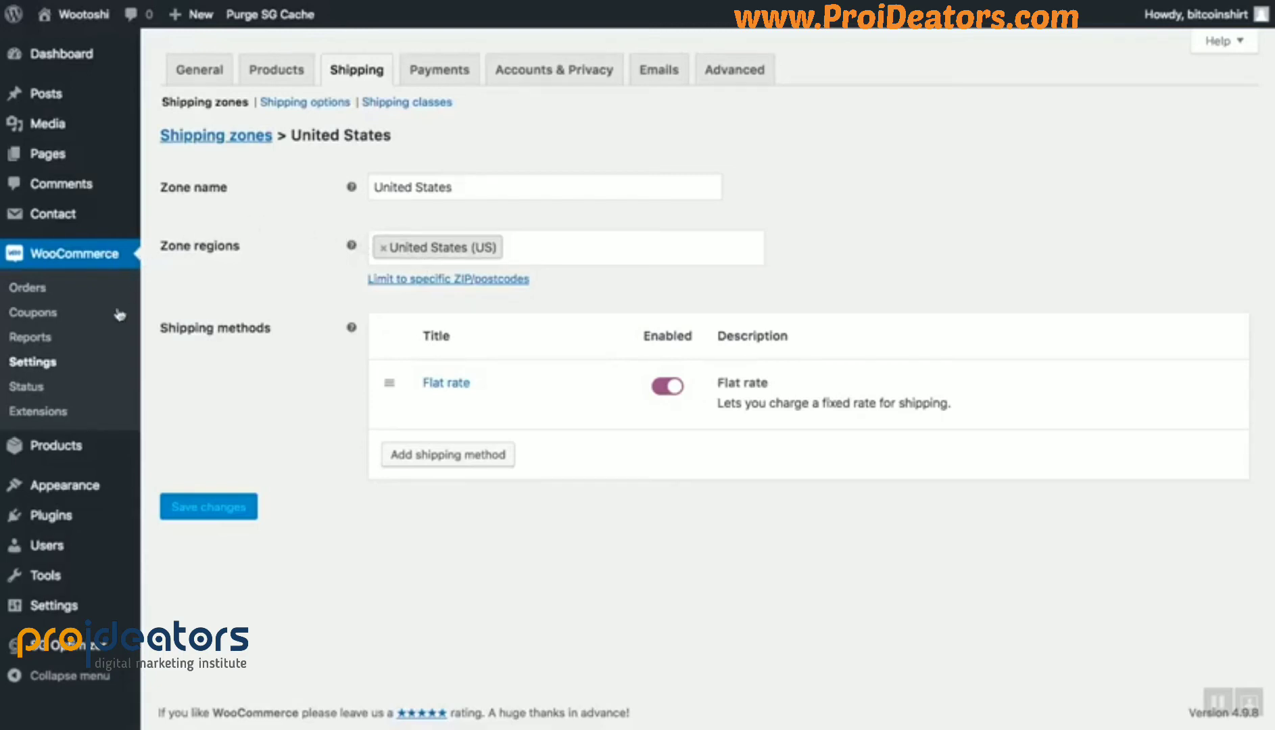
In the list of all products, select the teal, purple, red and green 100% cotton crew neck t-shirts.
mouse_move(76, 447)
click(190, 450)
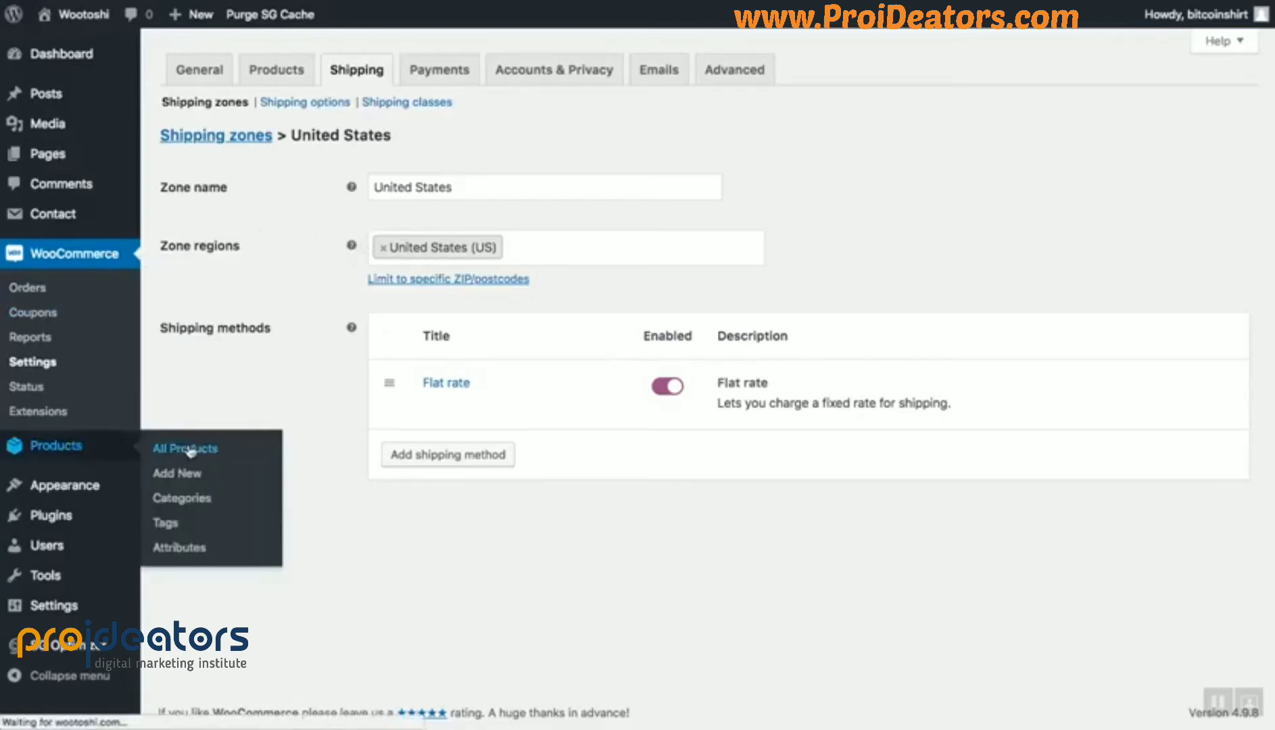
scroll(408, 196, down, 3)
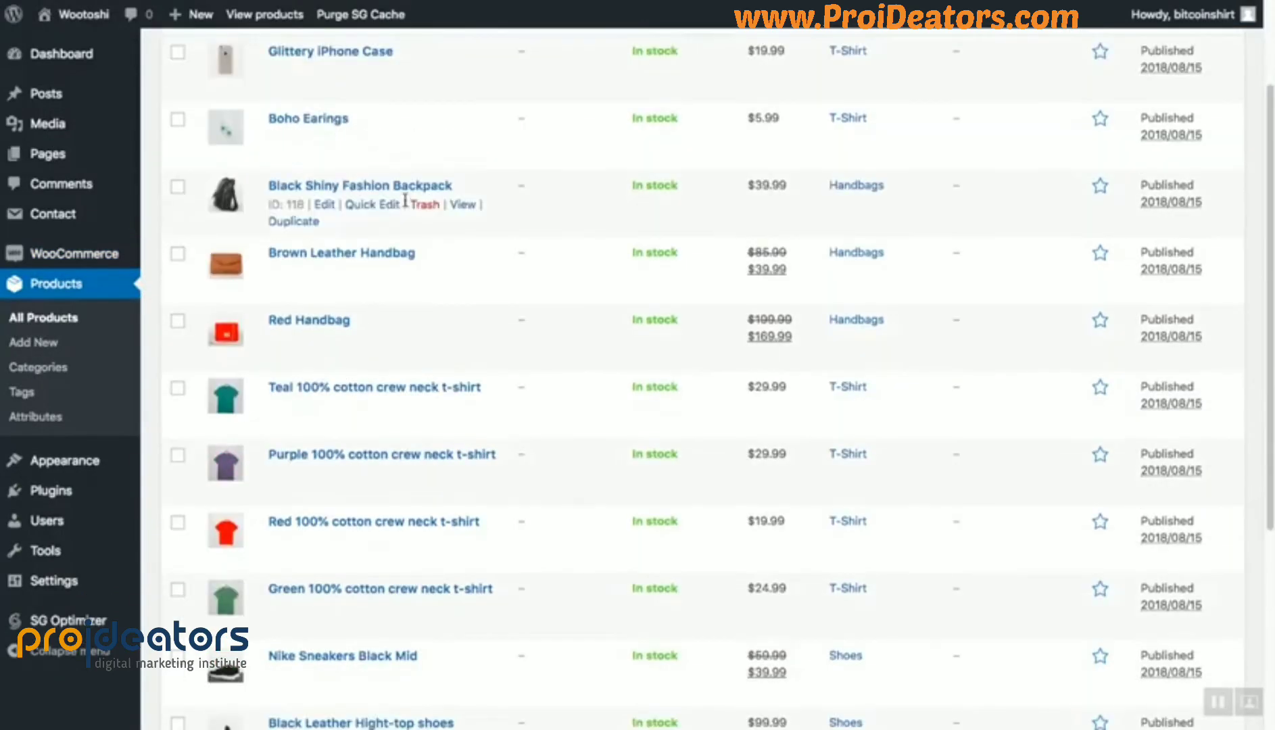
scroll(412, 202, up, 3)
click(177, 521)
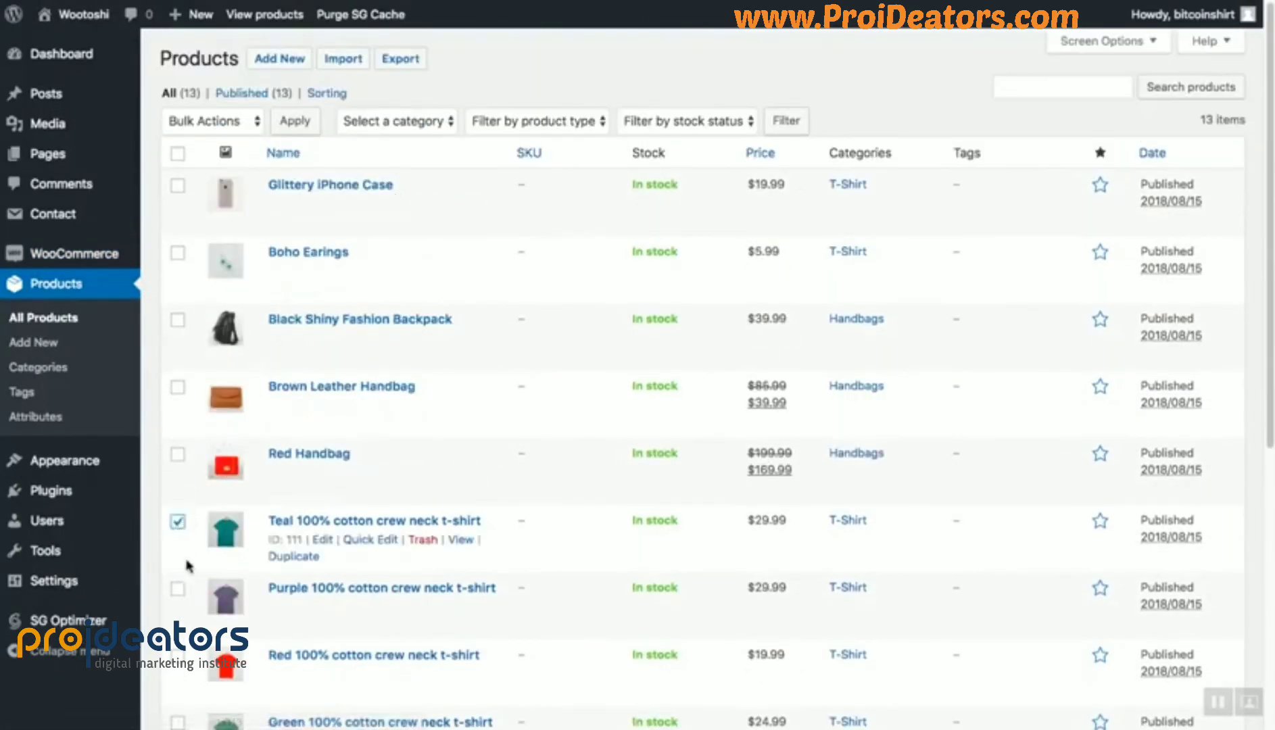
click(178, 588)
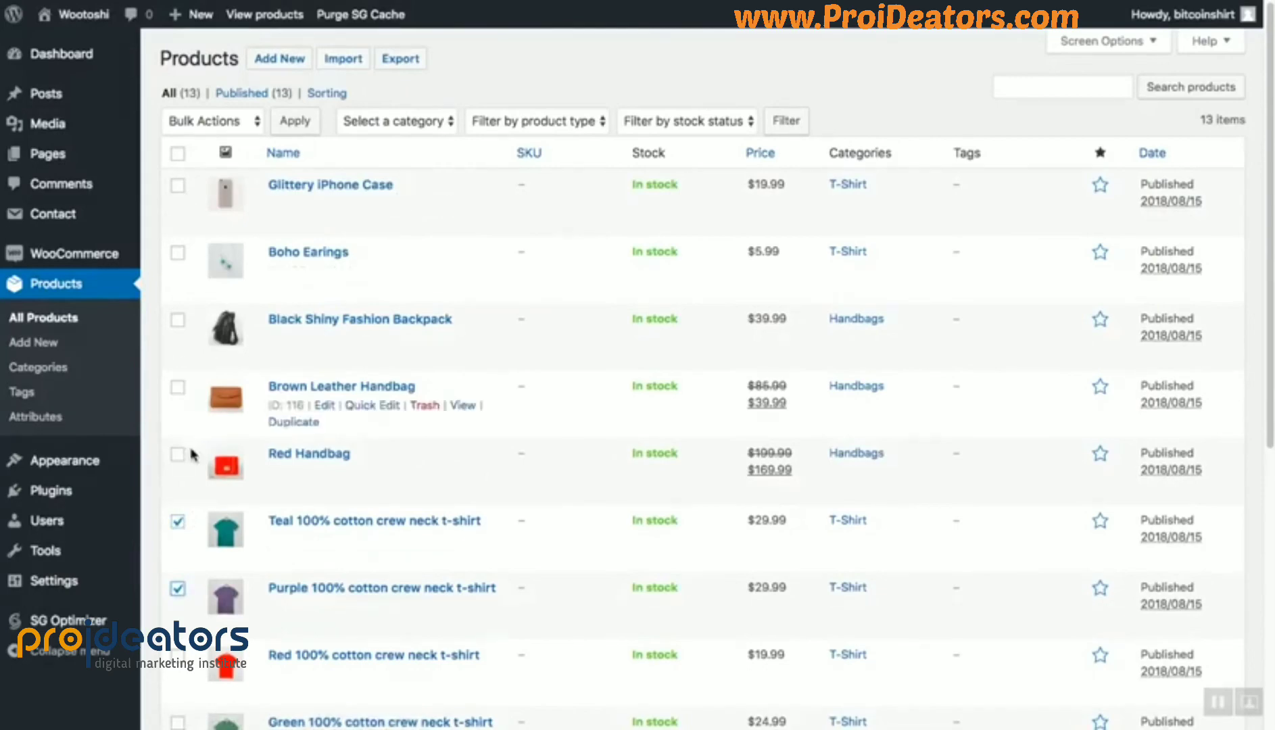
scroll(192, 456, down, 3)
scroll(190, 462, down, 1)
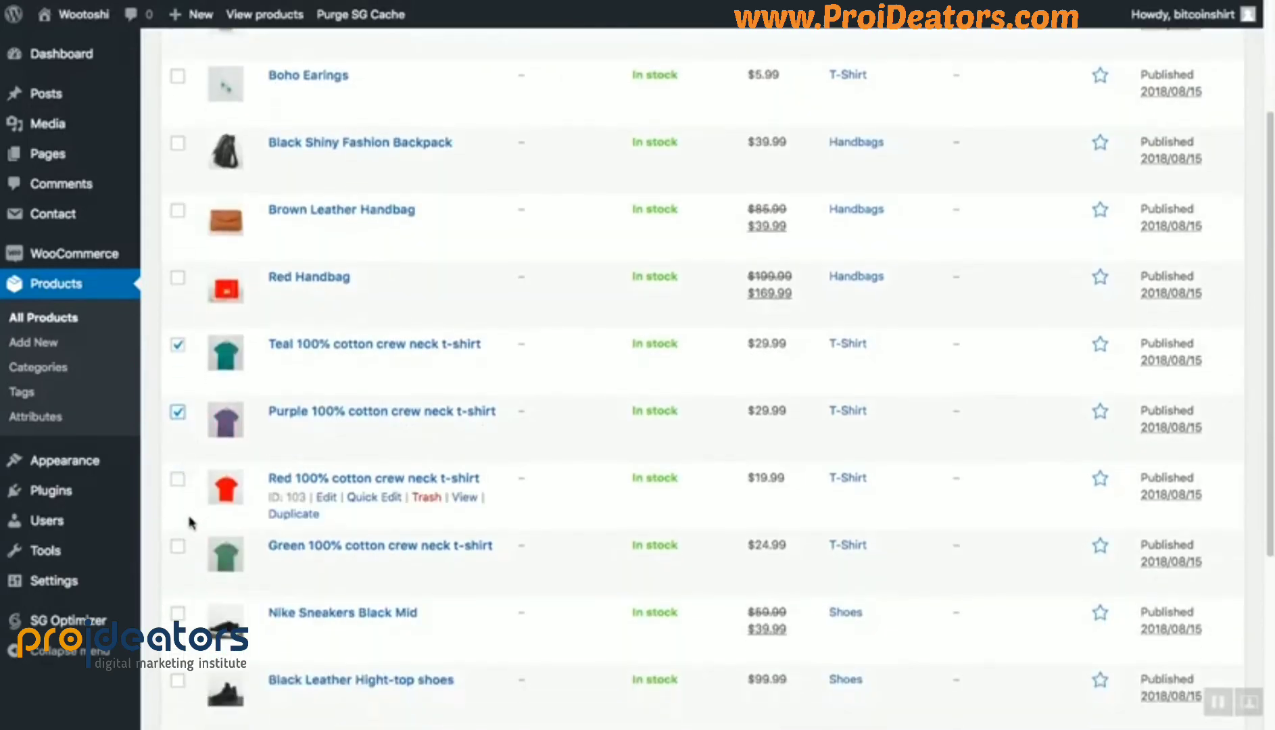
click(177, 545)
click(177, 481)
scroll(181, 517, up, 1)
scroll(225, 367, up, 2)
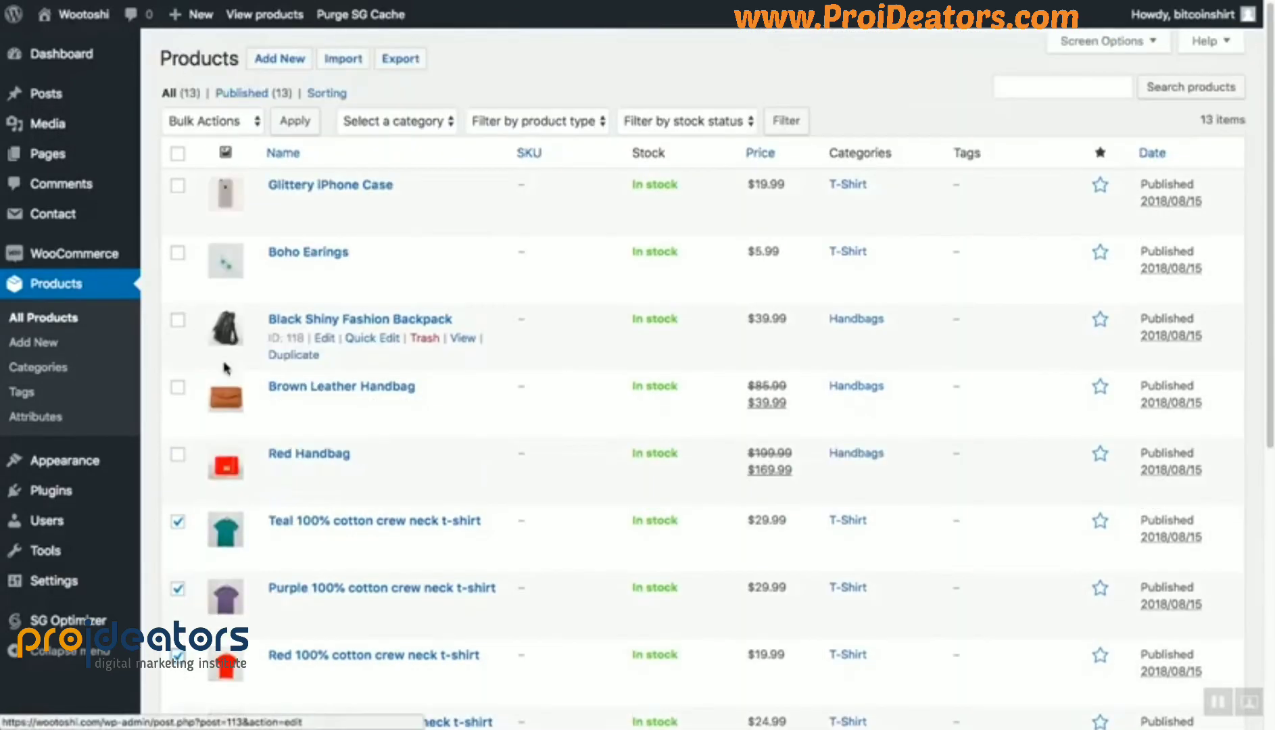
Bulk edit the selected t-shirts to assign them the T-shirts shipping class and update the products.
click(208, 128)
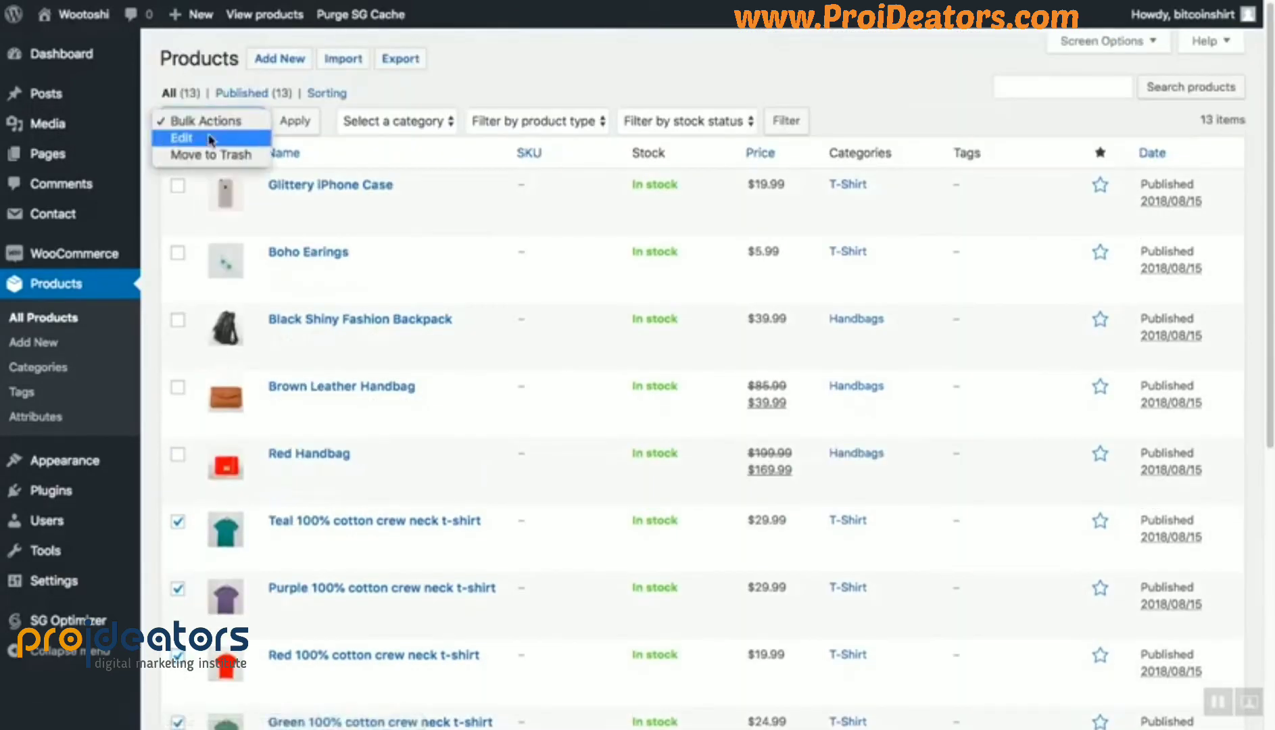
click(209, 139)
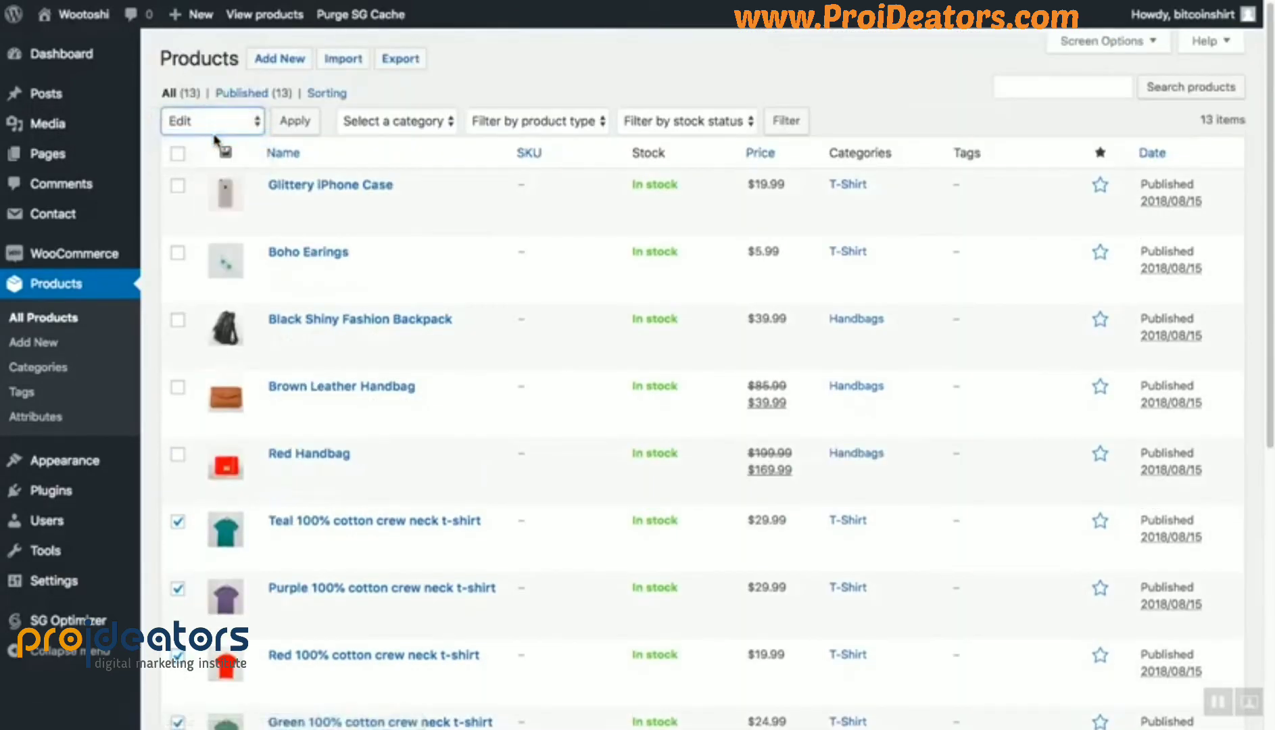
click(295, 124)
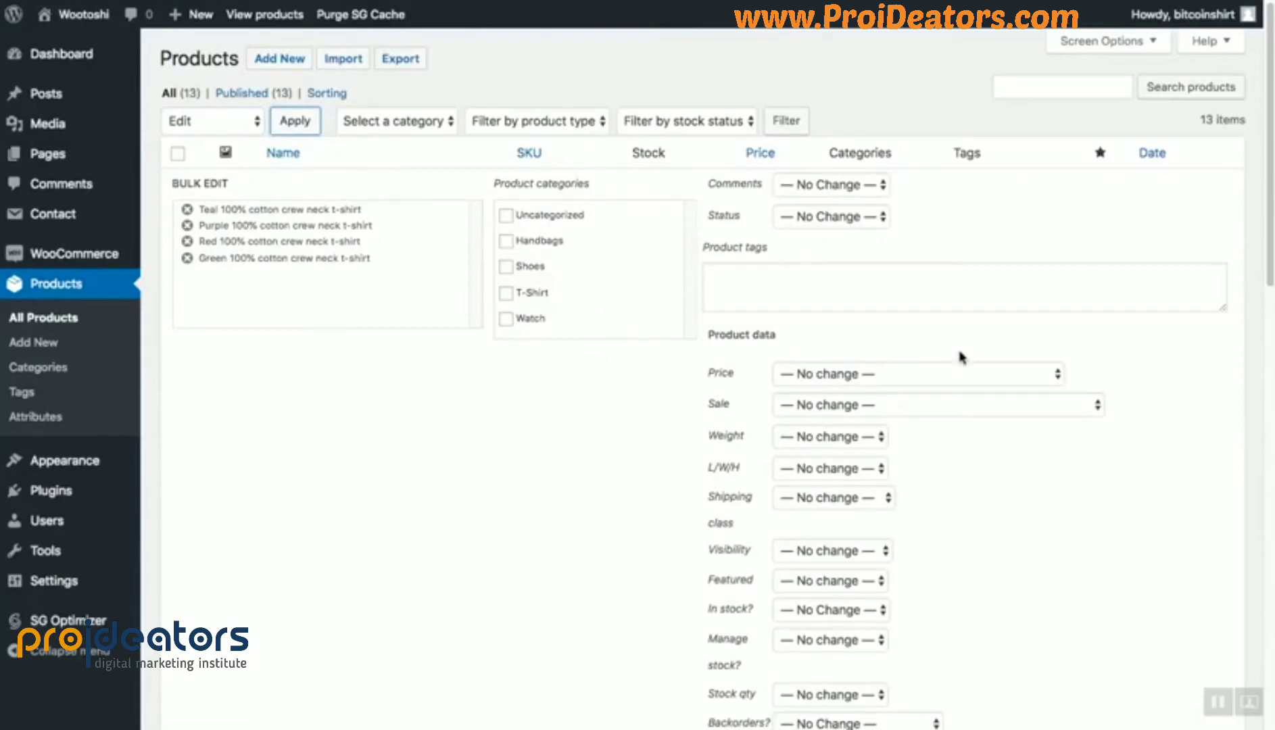
scroll(953, 344, down, 2)
scroll(946, 324, down, 10)
scroll(943, 311, up, 6)
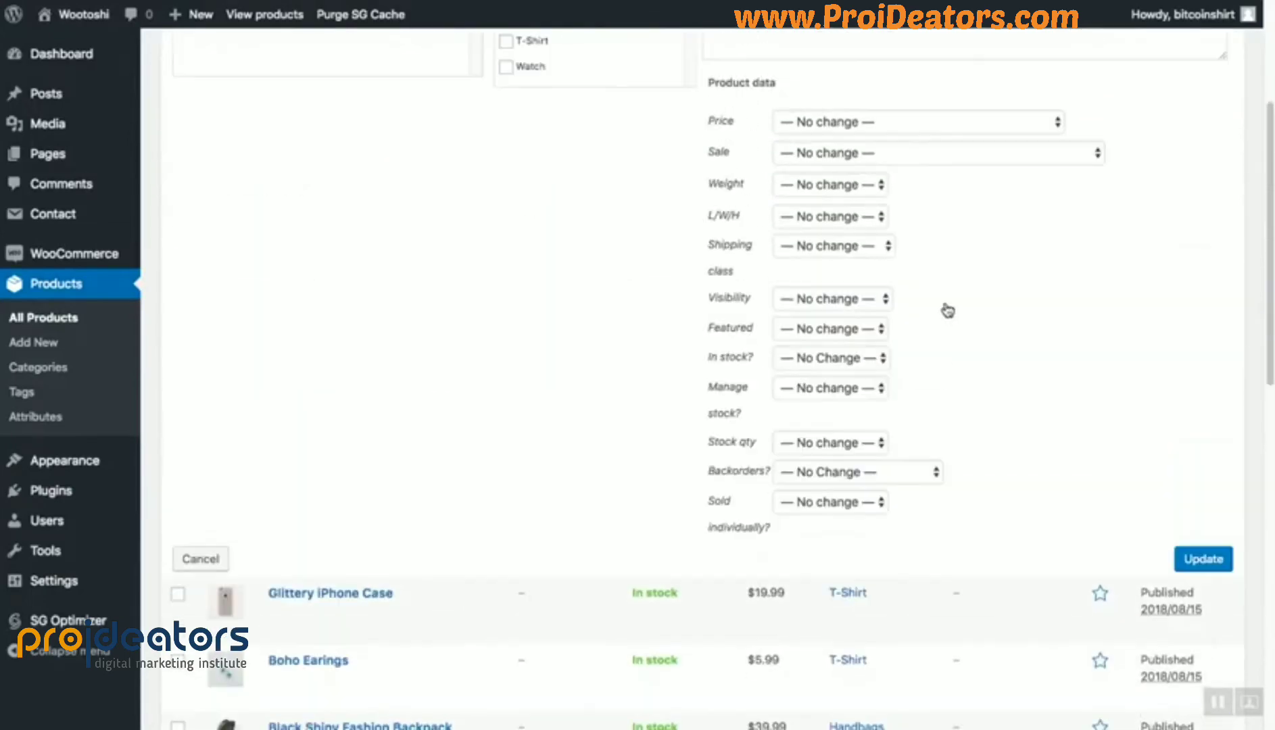
click(868, 250)
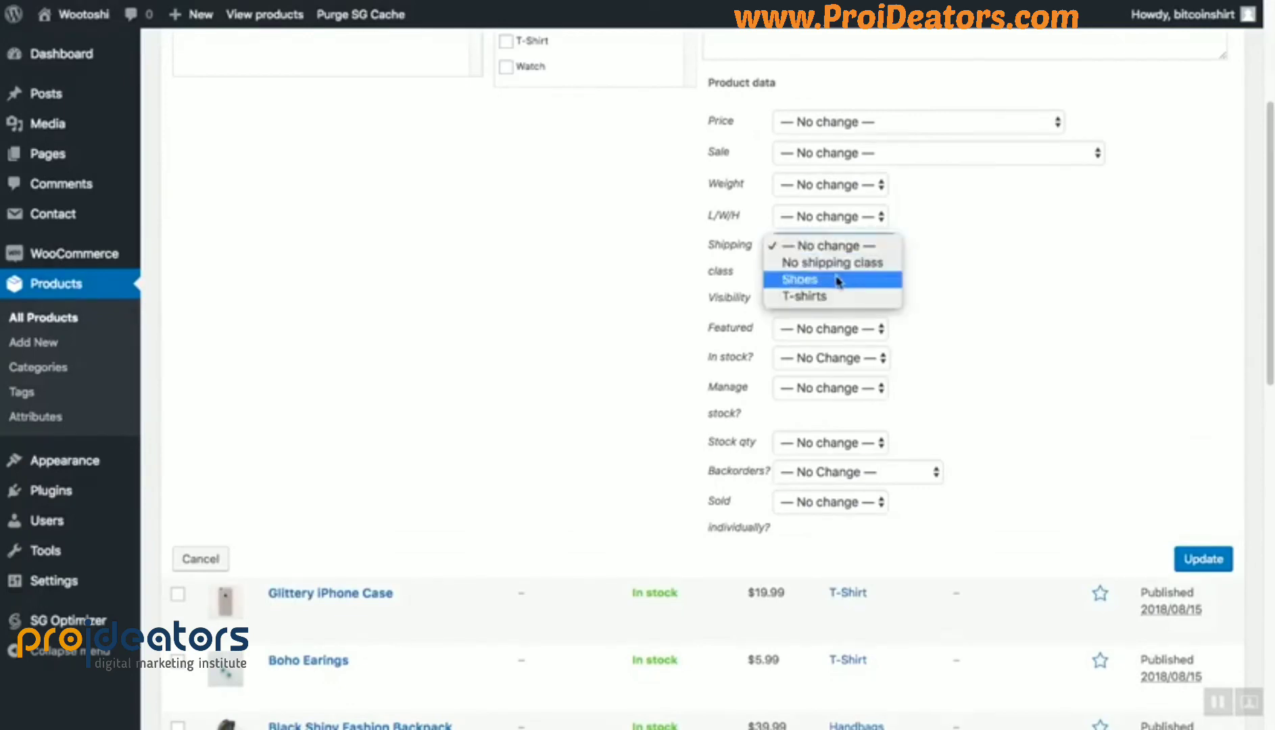
click(837, 297)
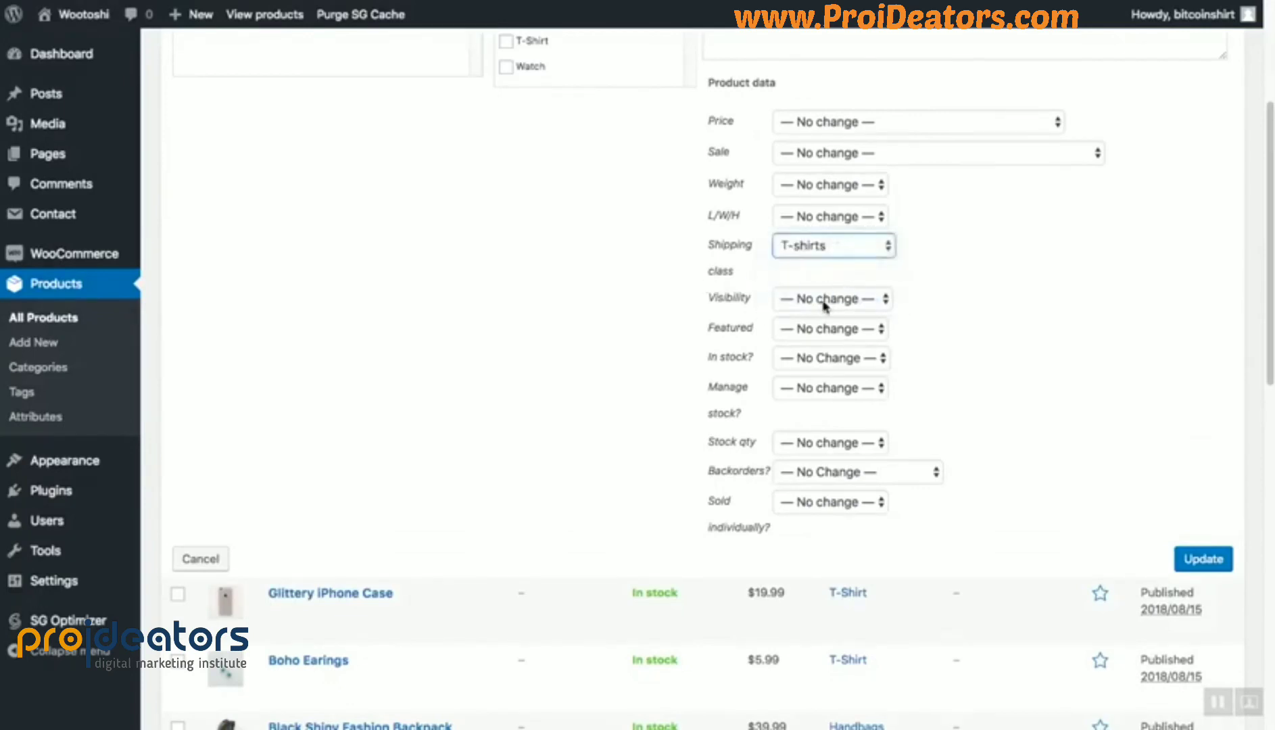
click(1207, 557)
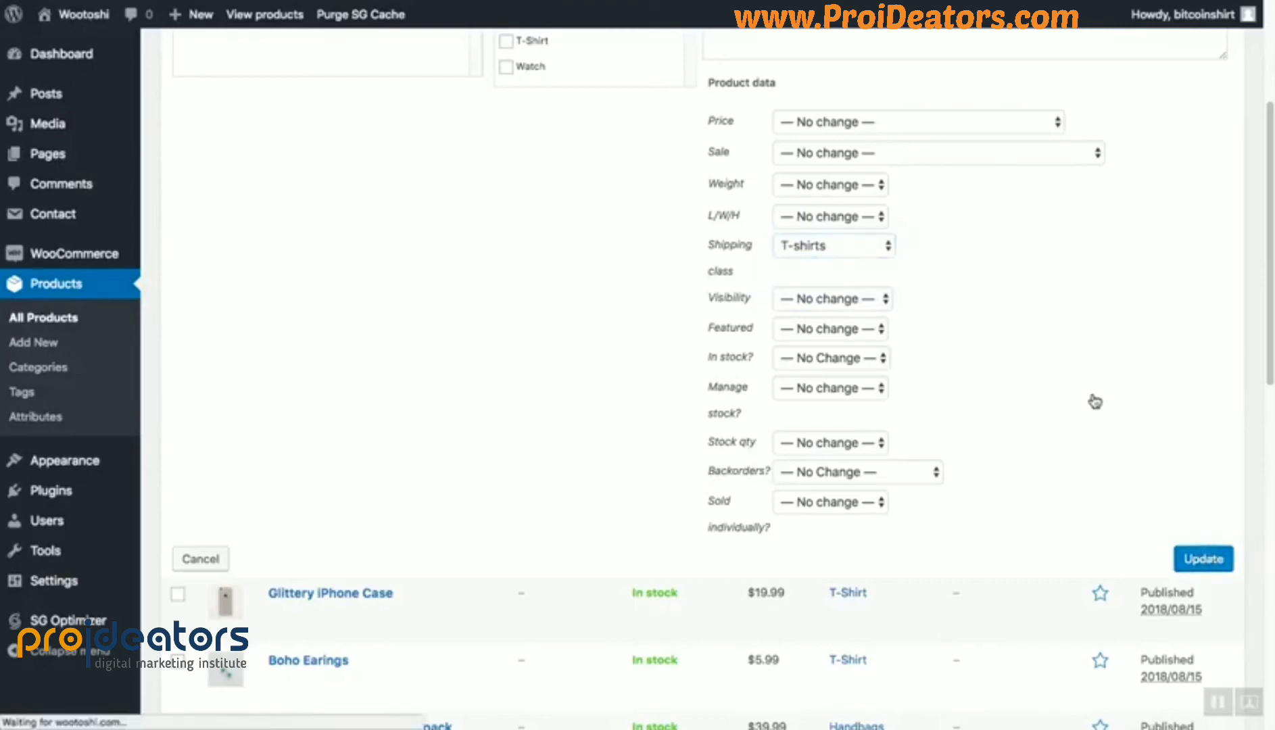
Bulk edit Nike Sneakers Black Mid, Black Leather Hight-top shoes, LED Sneakers and Navy Sneakers to assign the Shoes shipping class, and update them.
scroll(567, 298, down, 2)
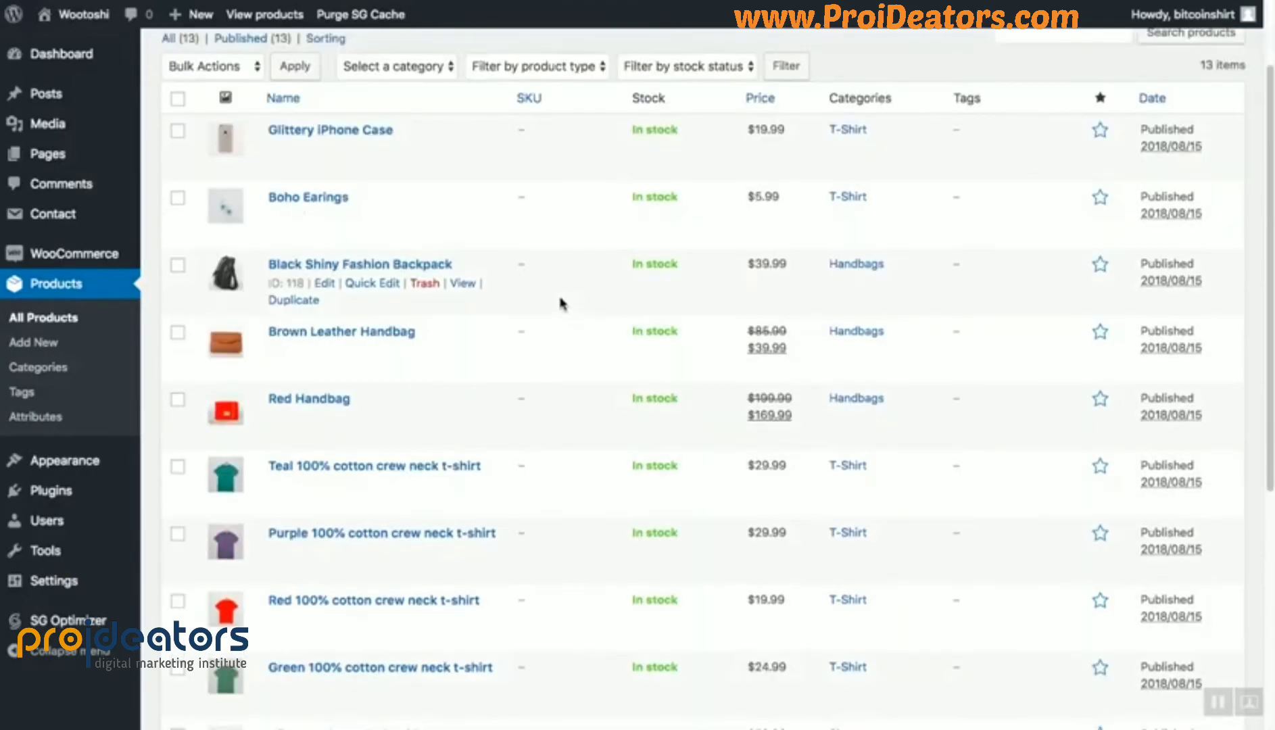
scroll(361, 268, down, 1)
scroll(284, 256, up, 3)
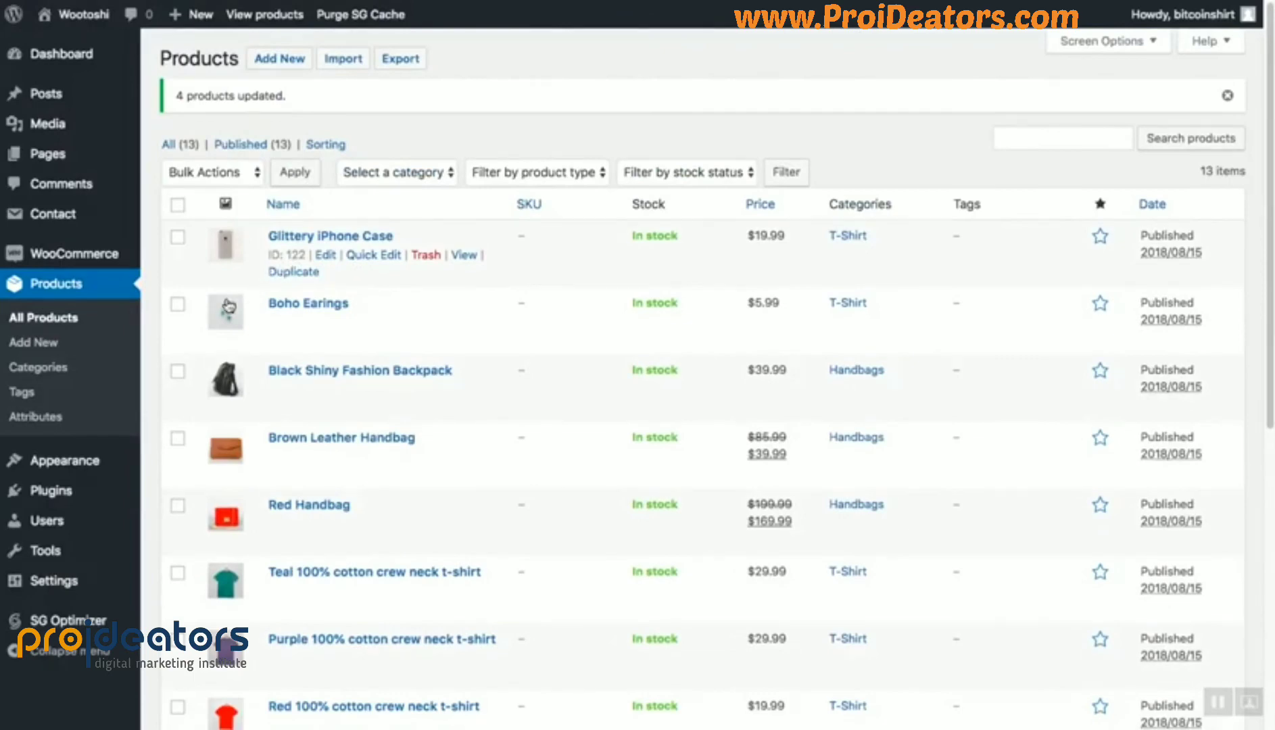
scroll(211, 368, down, 2)
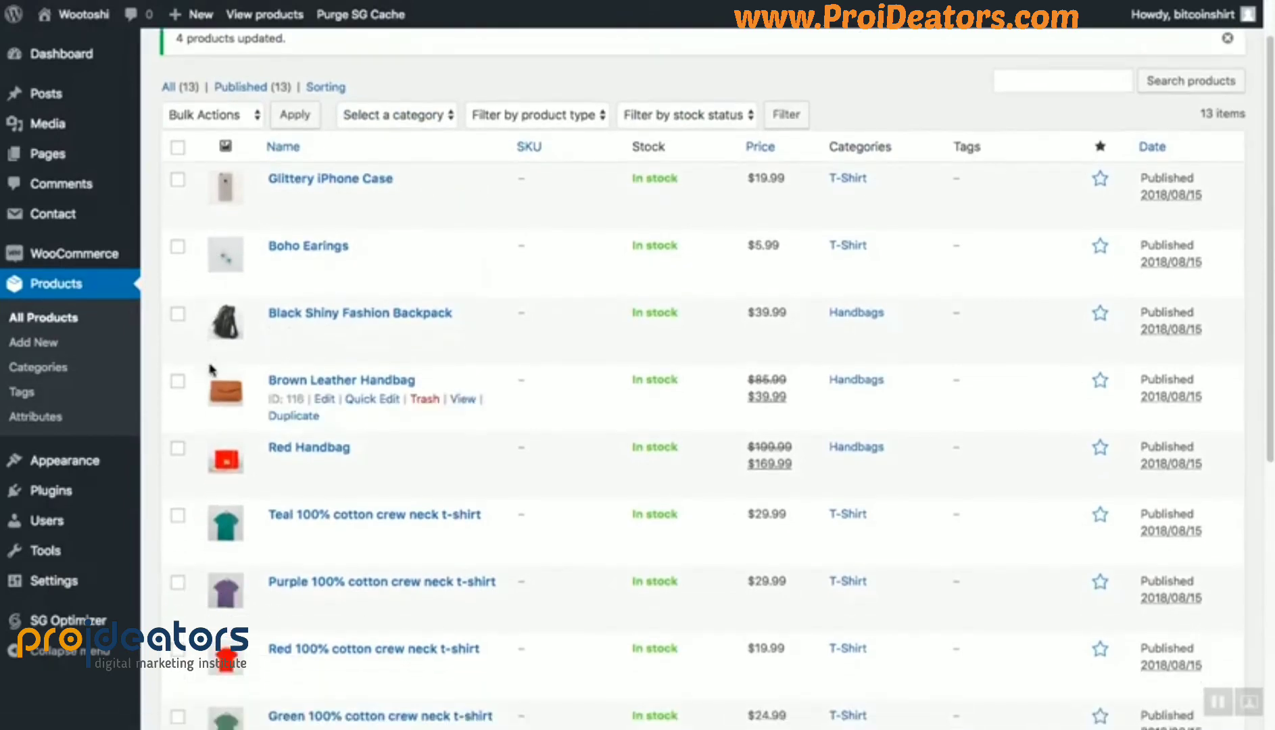
scroll(211, 369, down, 1)
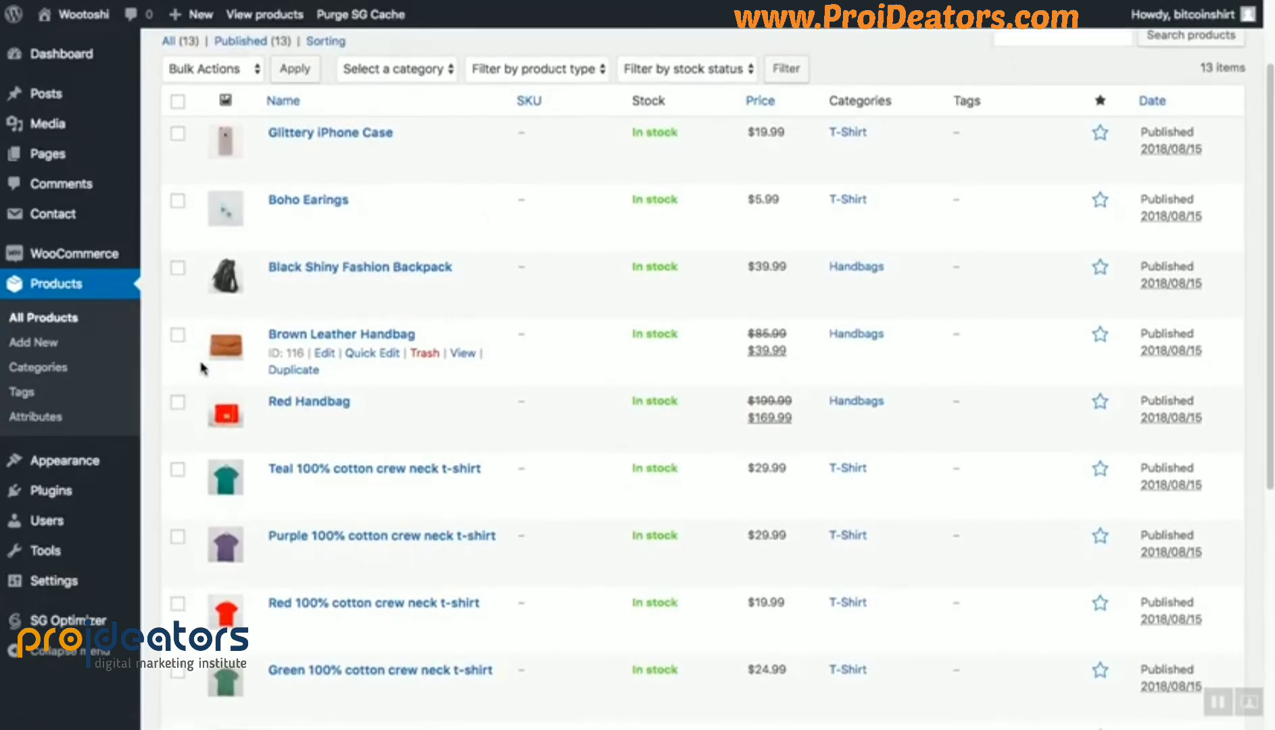
scroll(201, 367, down, 4)
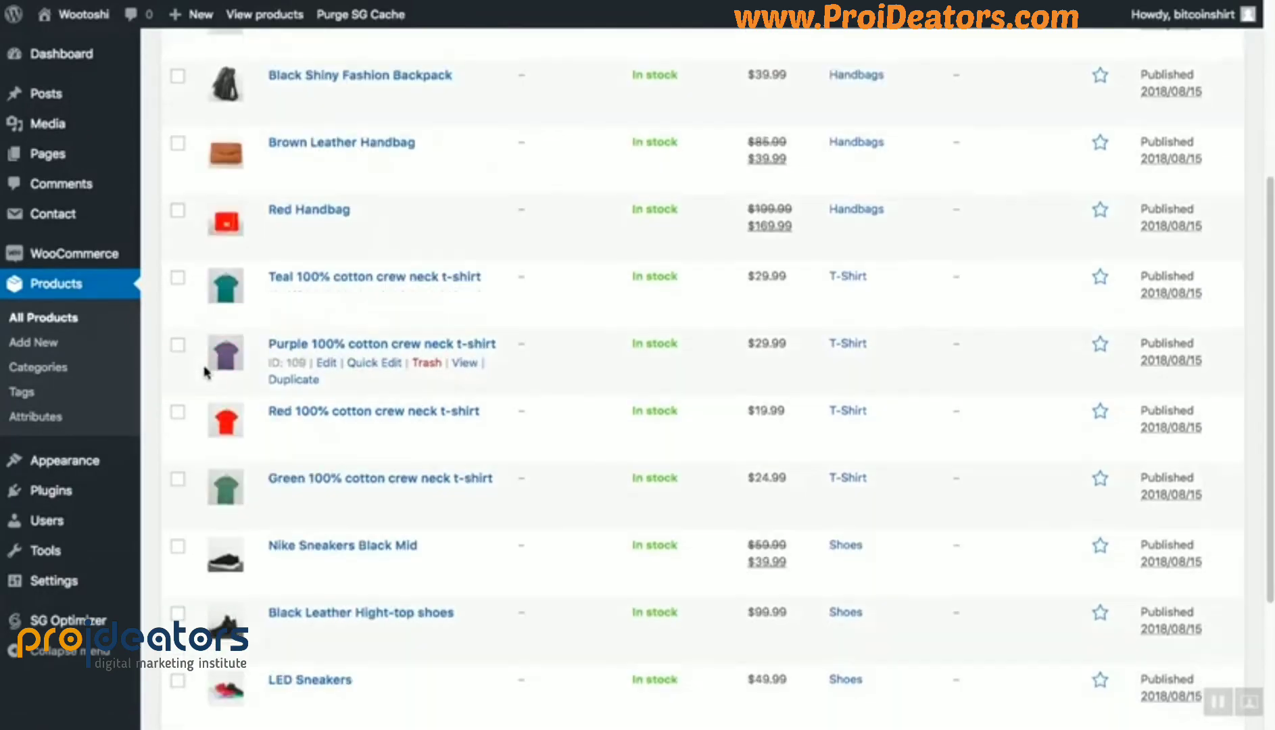
scroll(803, 369, up, 10)
scroll(803, 369, down, 1)
click(823, 492)
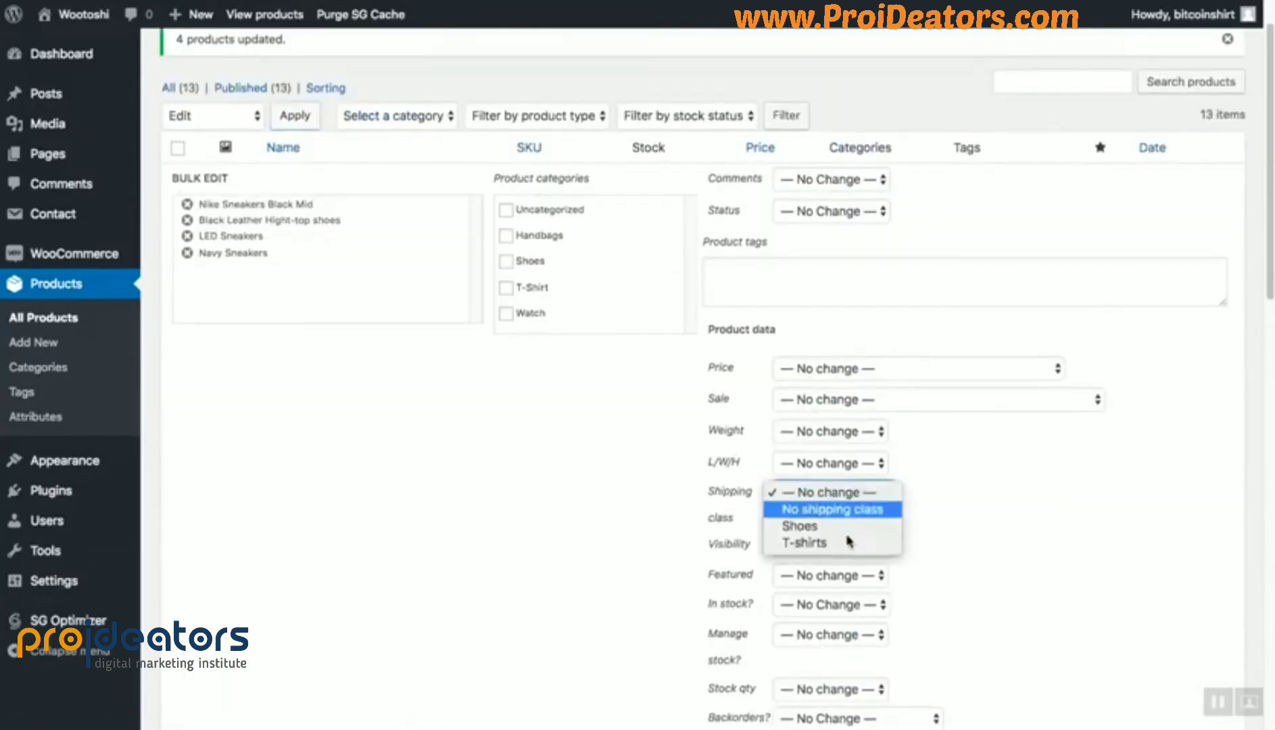
click(842, 526)
scroll(976, 475, down, 3)
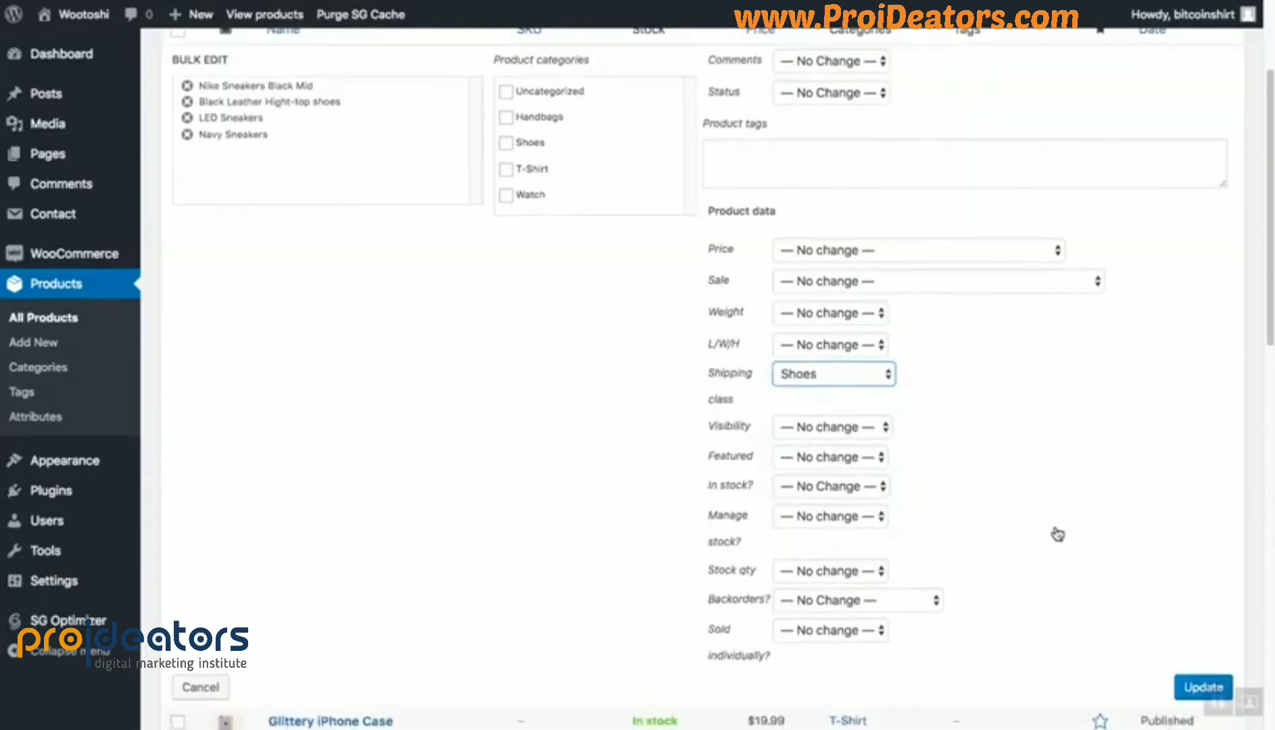
click(1203, 686)
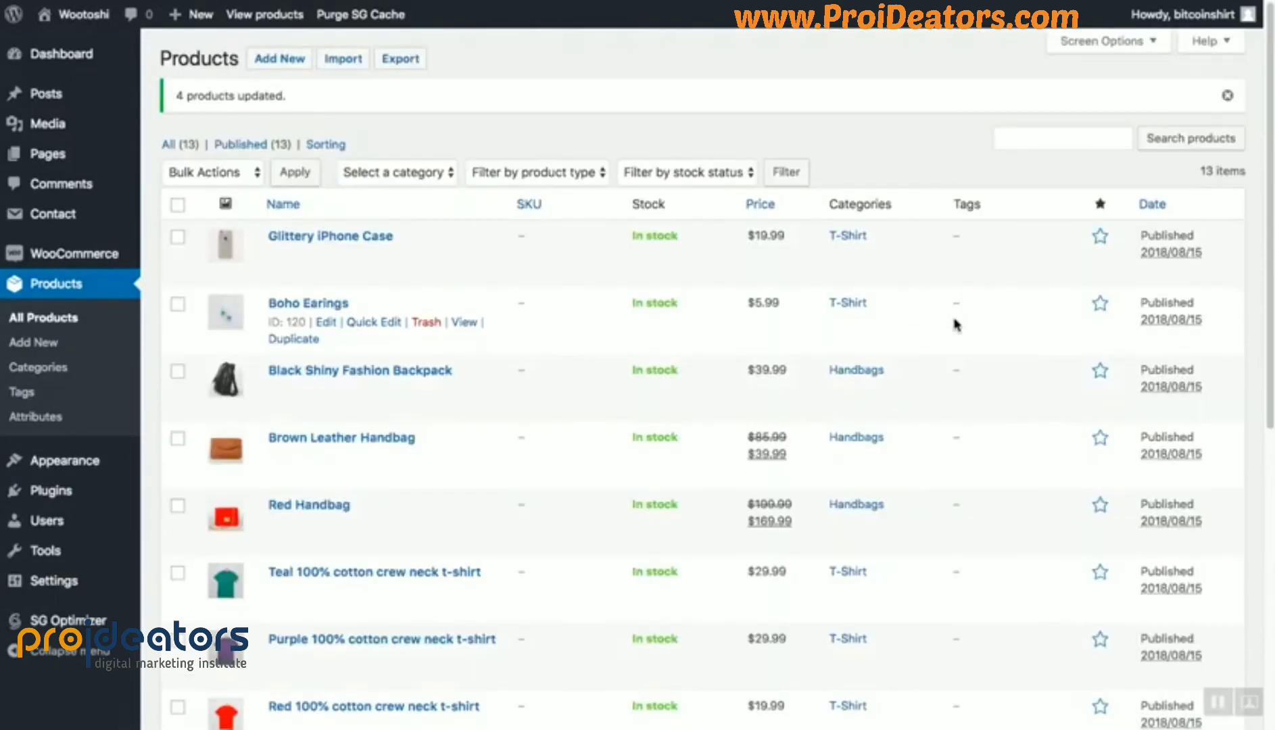